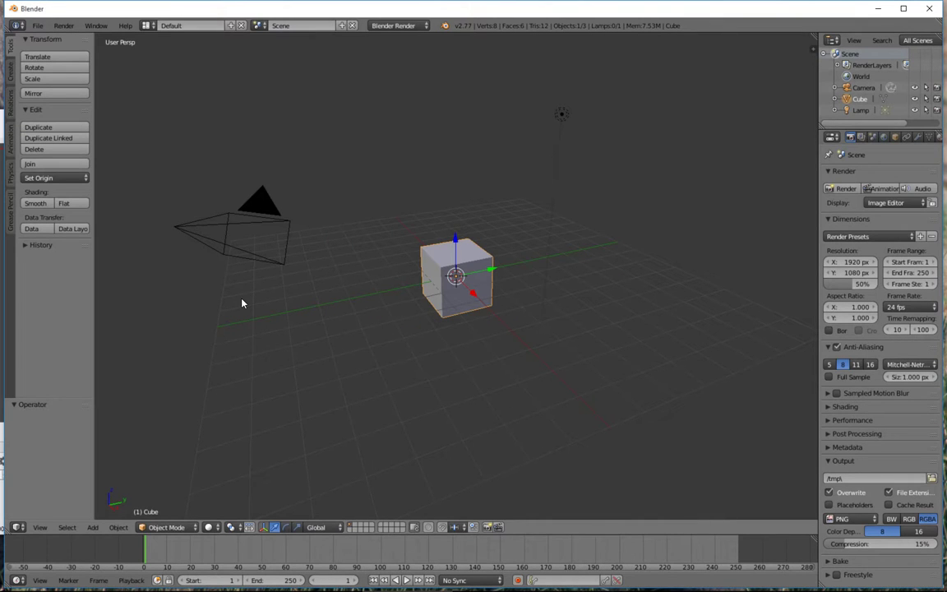
Step: Maximize the Blender window so the default cube, camera and lamp fill the screen
left_click(905, 8)
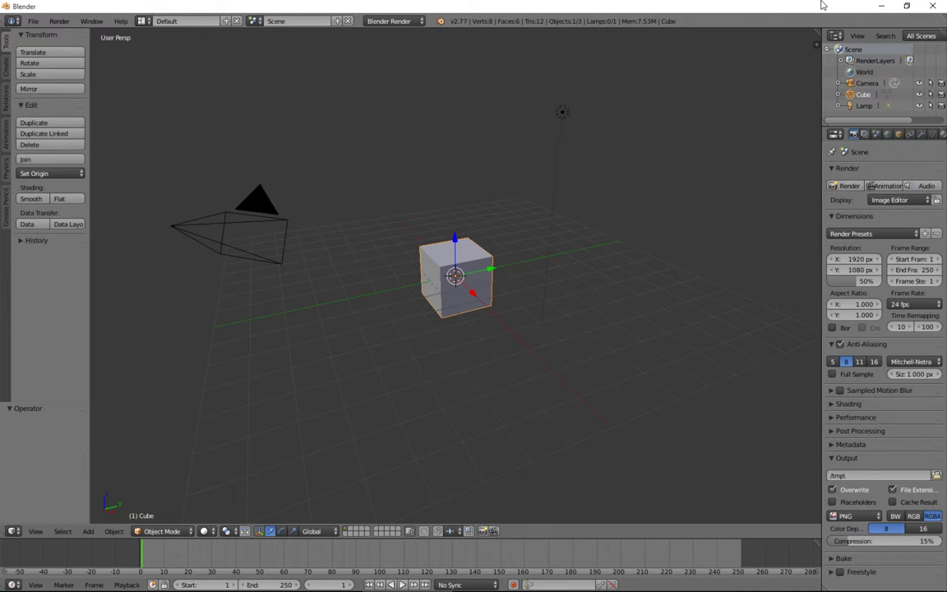
Step: Put the cube in Edit Mode and select a vertex, then an edge, then the front face
scroll(510, 222, "up", 4)
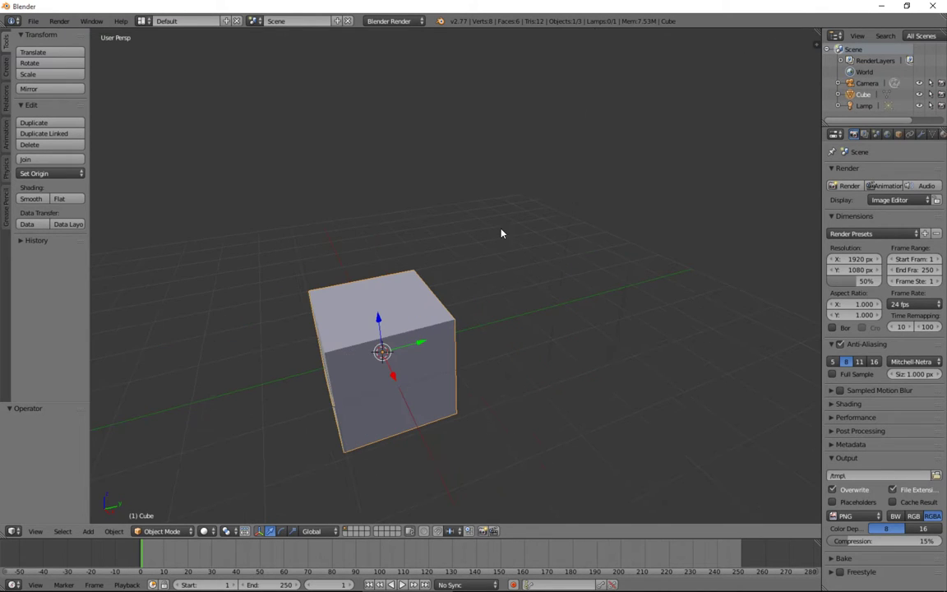
middle_click_drag(381, 327, 462, 247, "shift")
key("Tab")
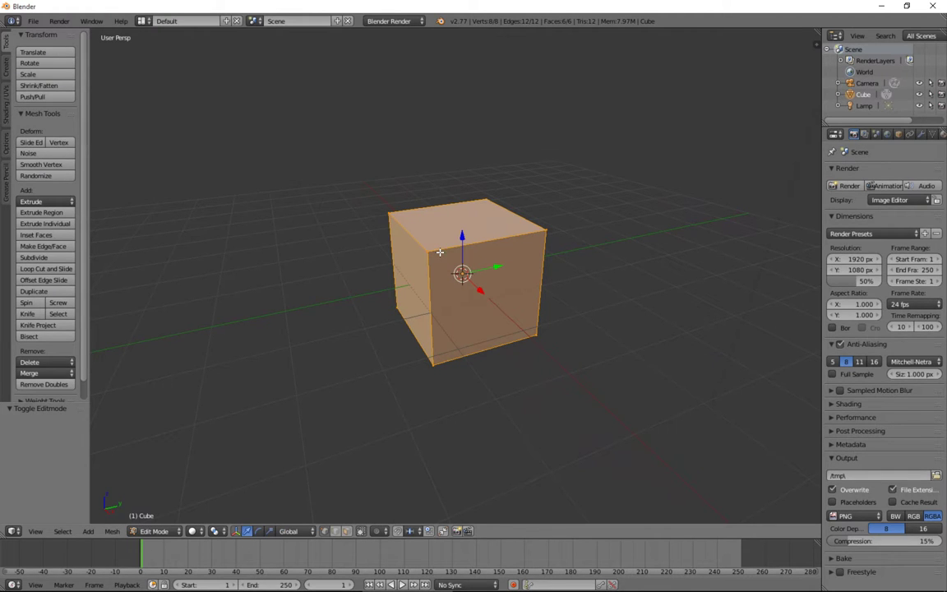
right_click(425, 252)
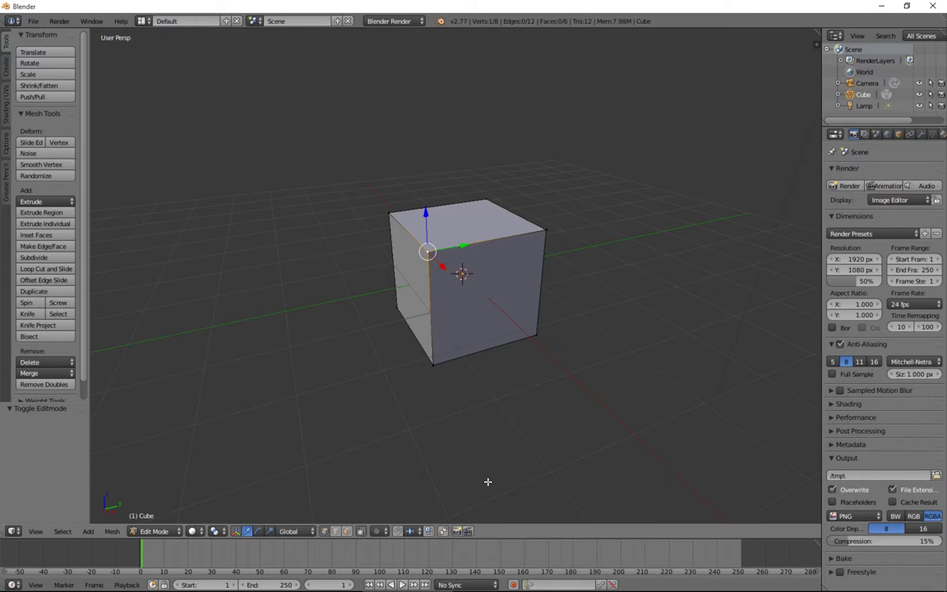
left_click(344, 532)
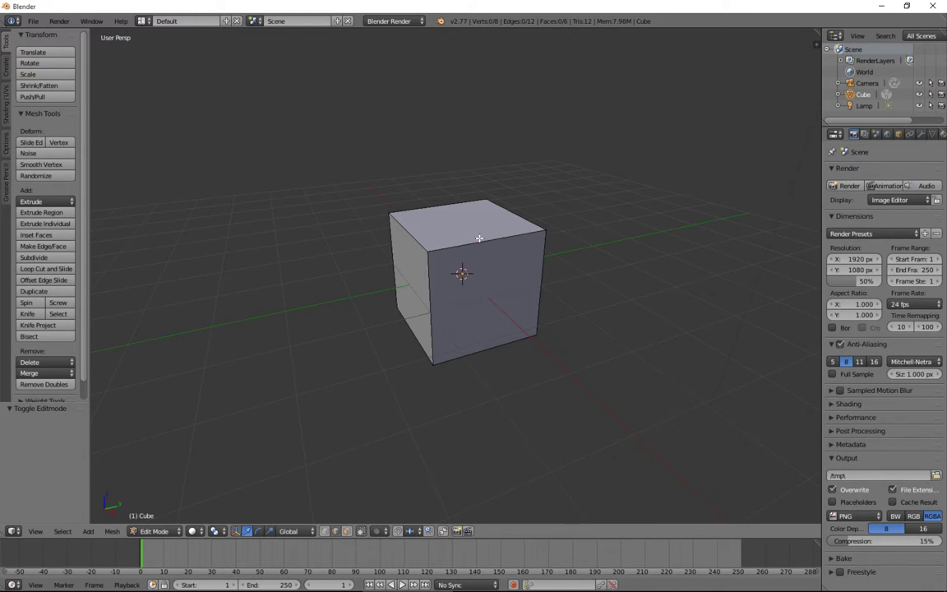
right_click(465, 239)
left_click(345, 532)
right_click(480, 305)
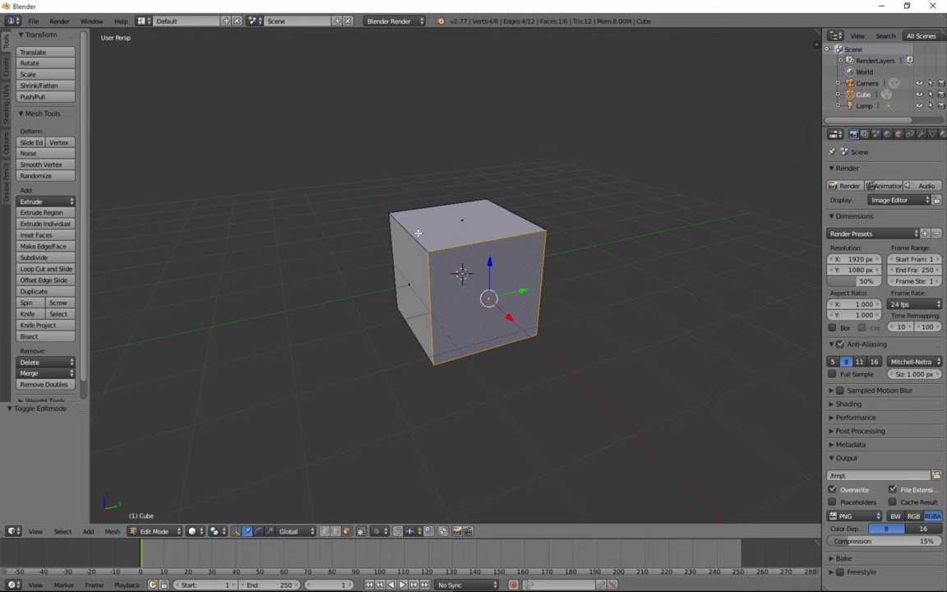
Step: Delete the cube and add a UV sphere, raising it along Z
middle_click_drag(381, 245, 398, 253)
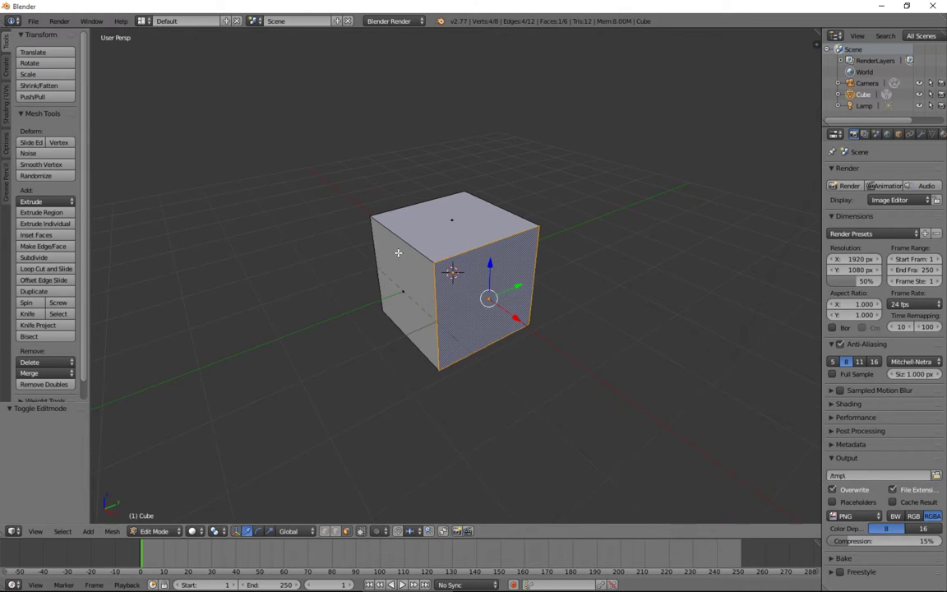
key("Tab")
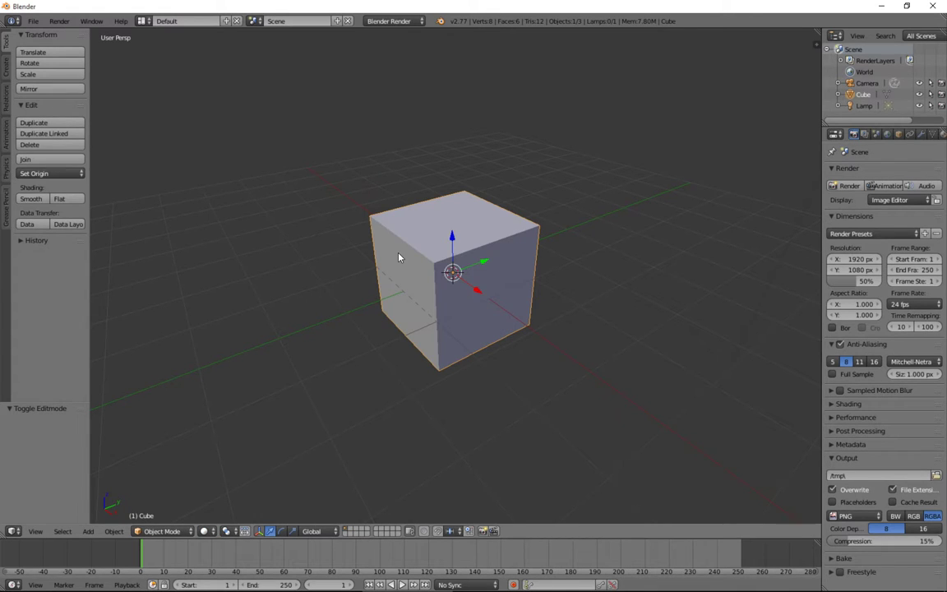
key("x")
left_click(398, 255)
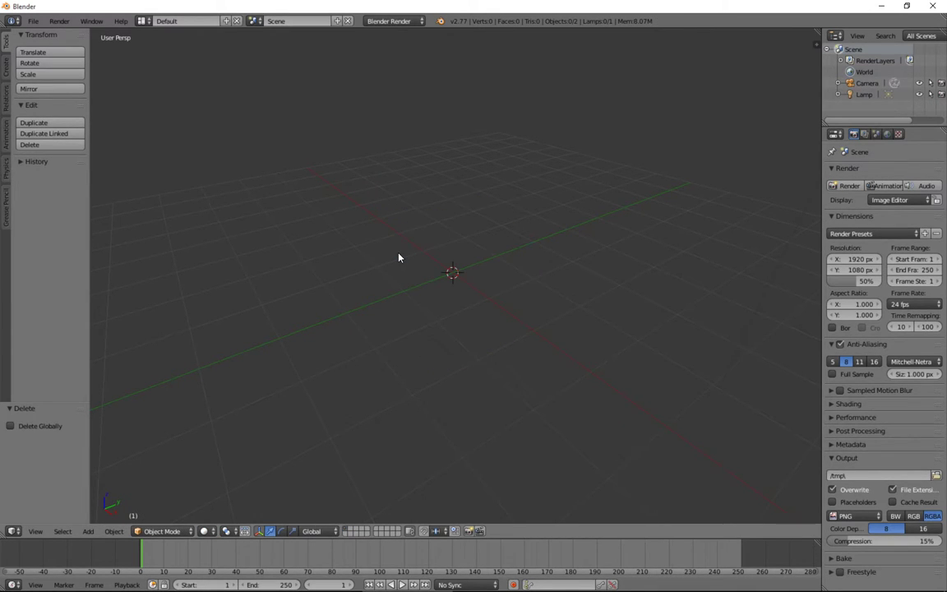
key("shift+a")
mouse_move(398, 256)
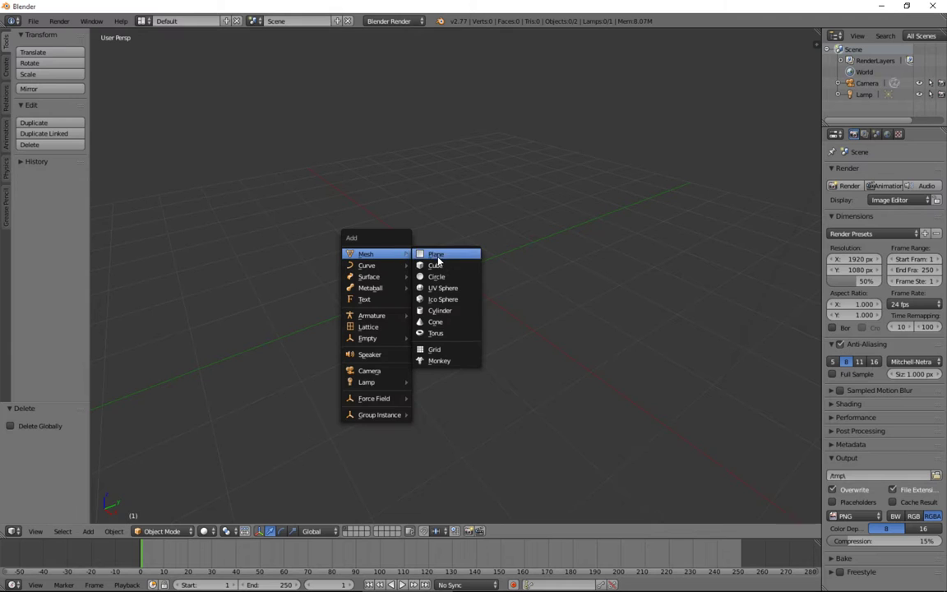
left_click(448, 288)
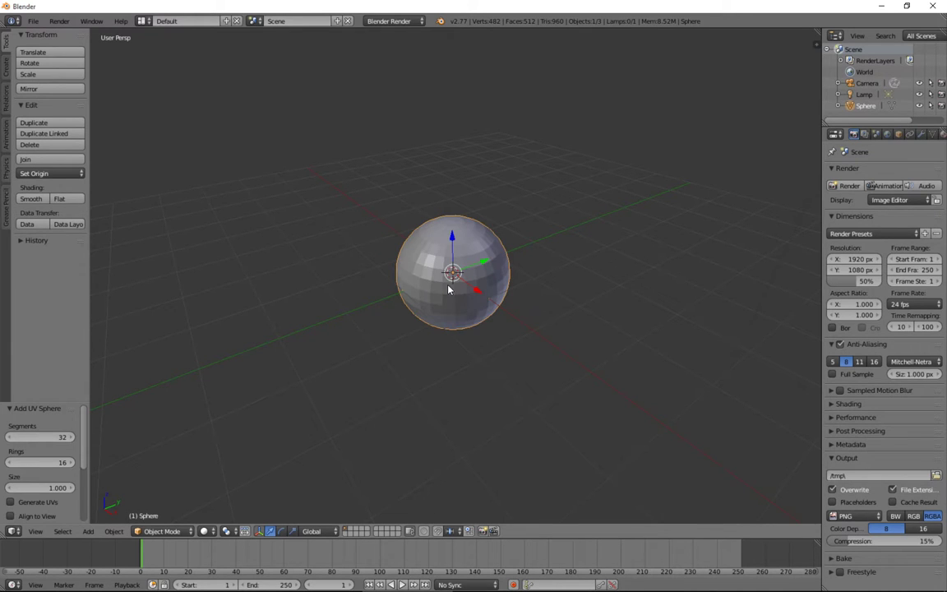
left_click_drag(451, 238, 451, 185)
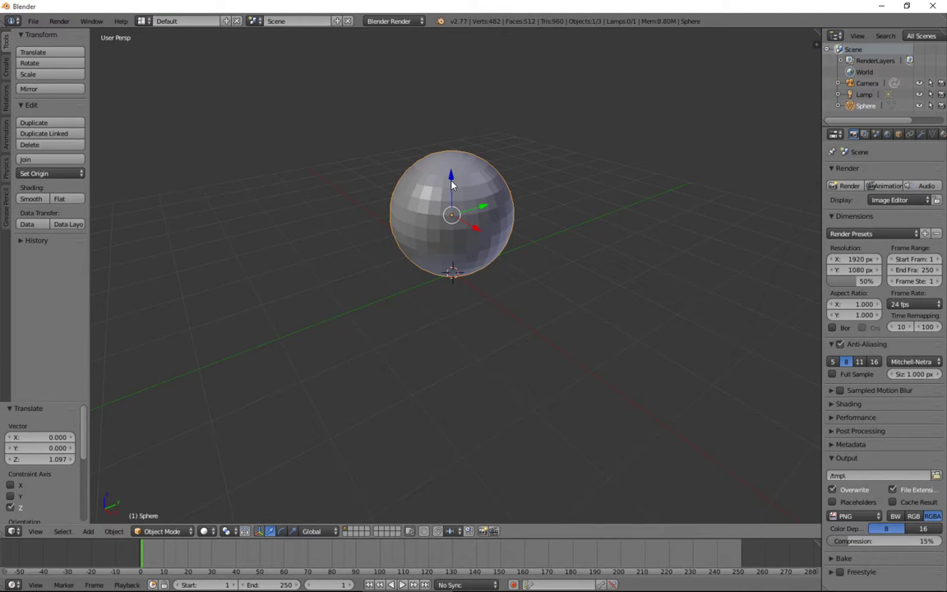
Step: Scale the sphere mesh up about 4.7 times in Edit Mode, then return to Object Mode
key("Tab")
middle_click_drag(485, 130, 473, 177)
scroll(473, 181, "down", 5)
key("s")
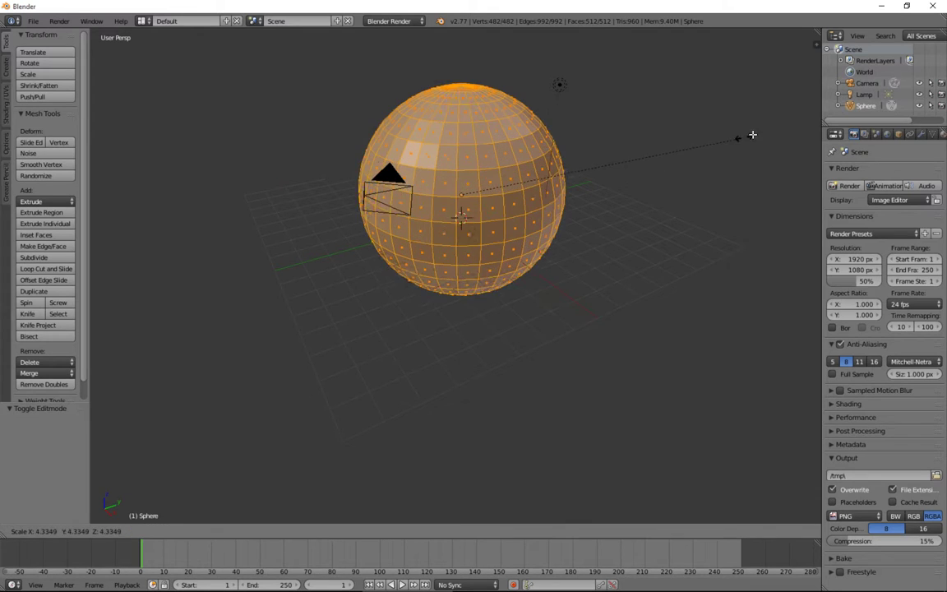
left_click(762, 130)
middle_click_drag(762, 131, 660, 178)
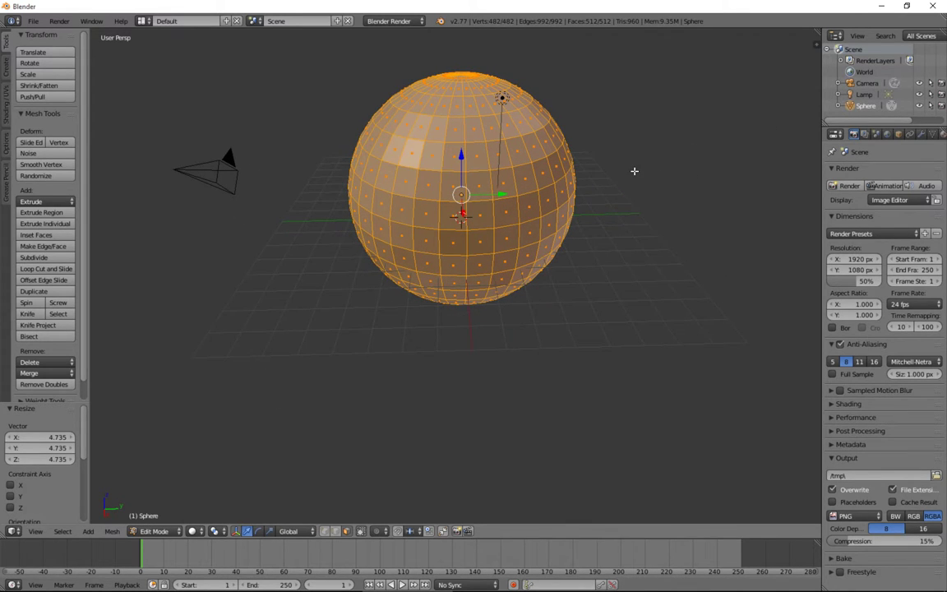
key("Tab")
middle_click_drag(271, 169, 220, 173)
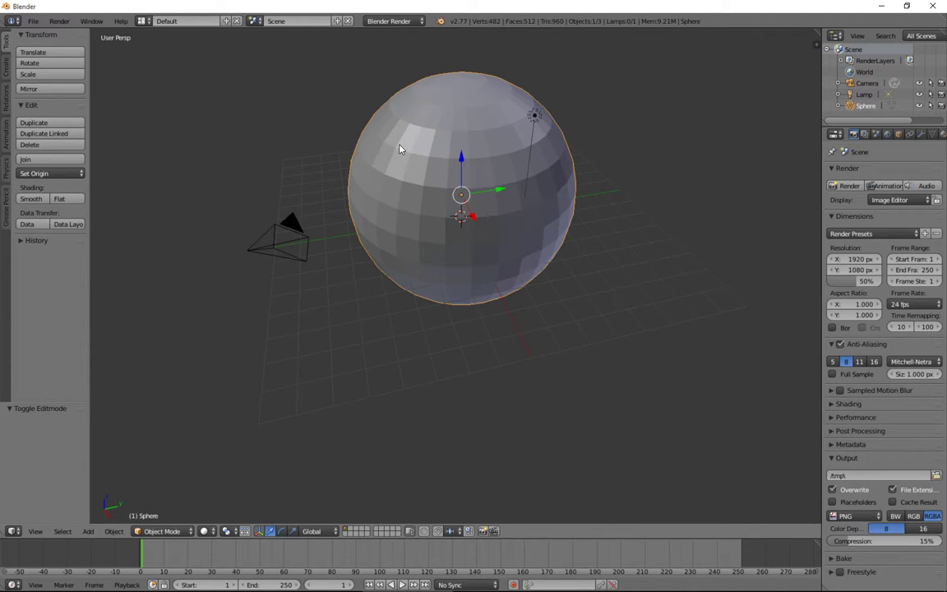
Step: Subdivide the sphere's mesh once, reaching 1,922 vertices
key("Tab")
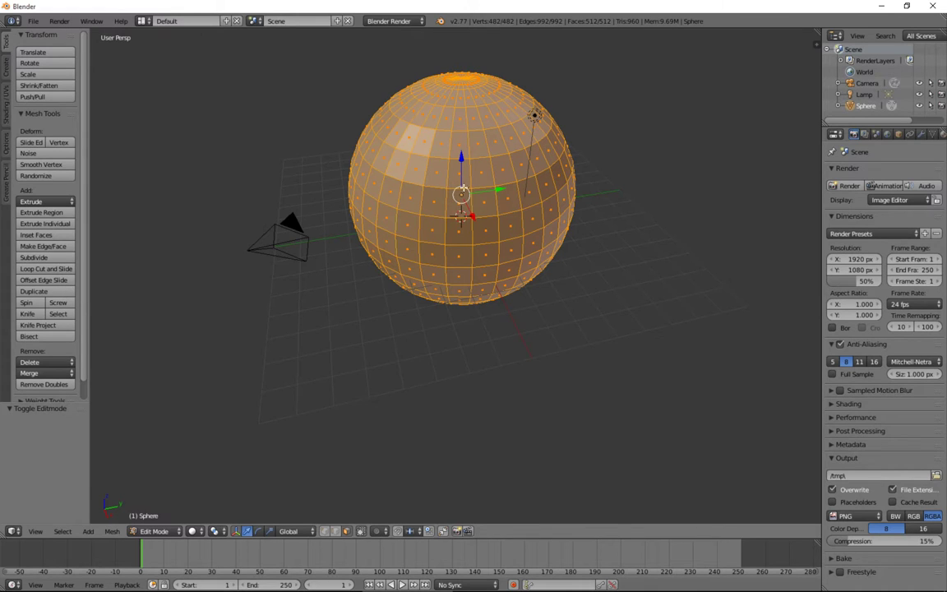
left_click(47, 260)
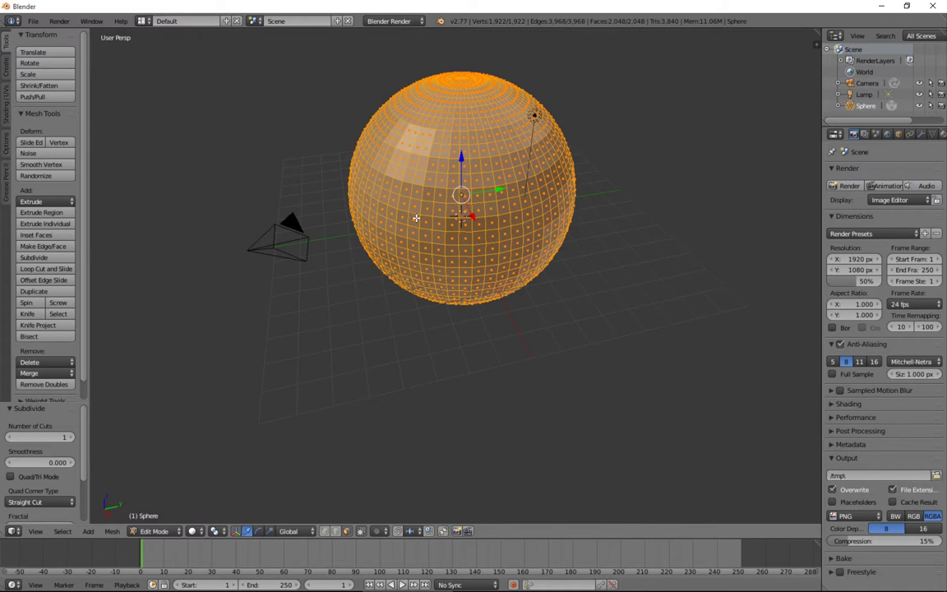
key("Tab")
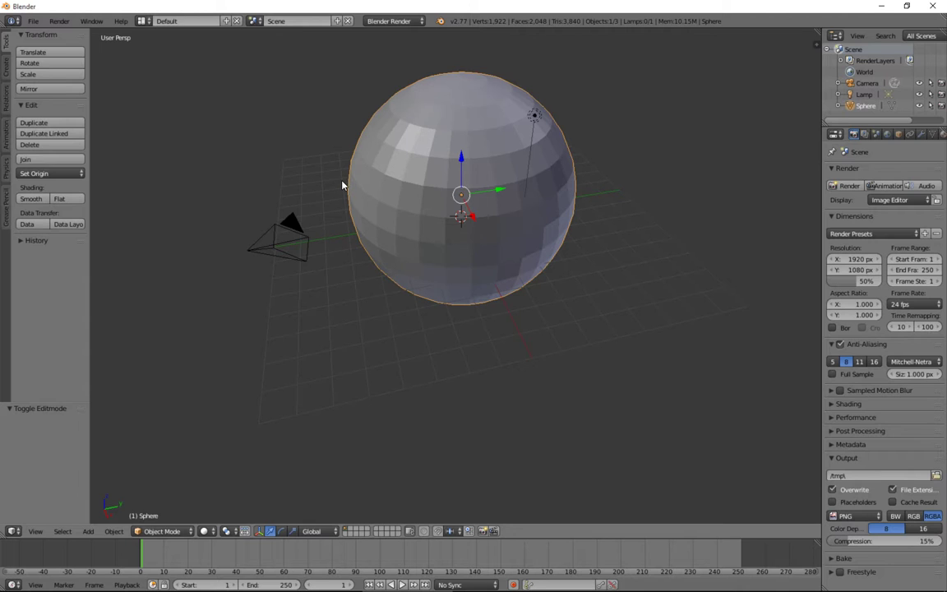
Step: Apply Smooth Vertex twice to the sphere at 0.500, then return to Object Mode
key("Tab")
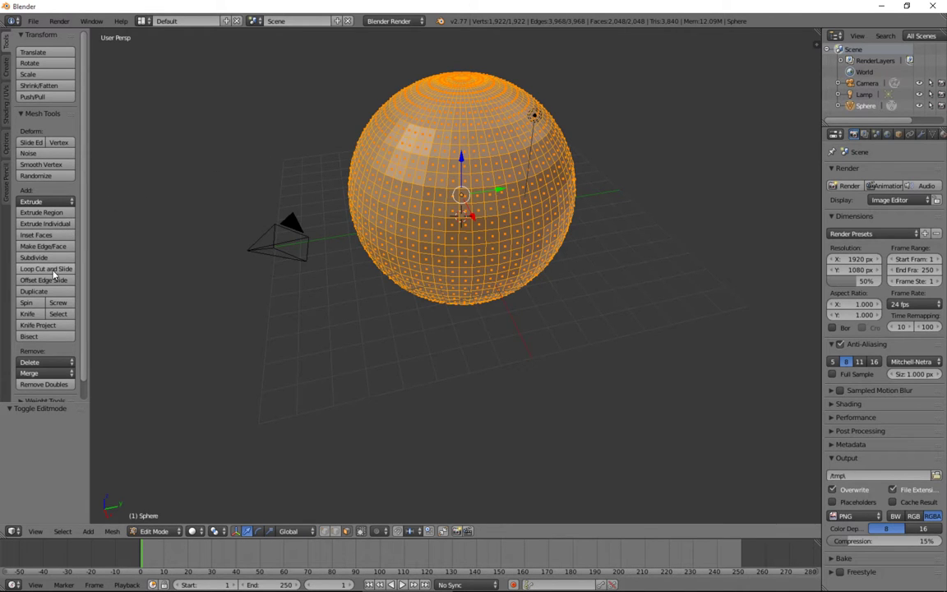
left_click(59, 165)
left_click(59, 165)
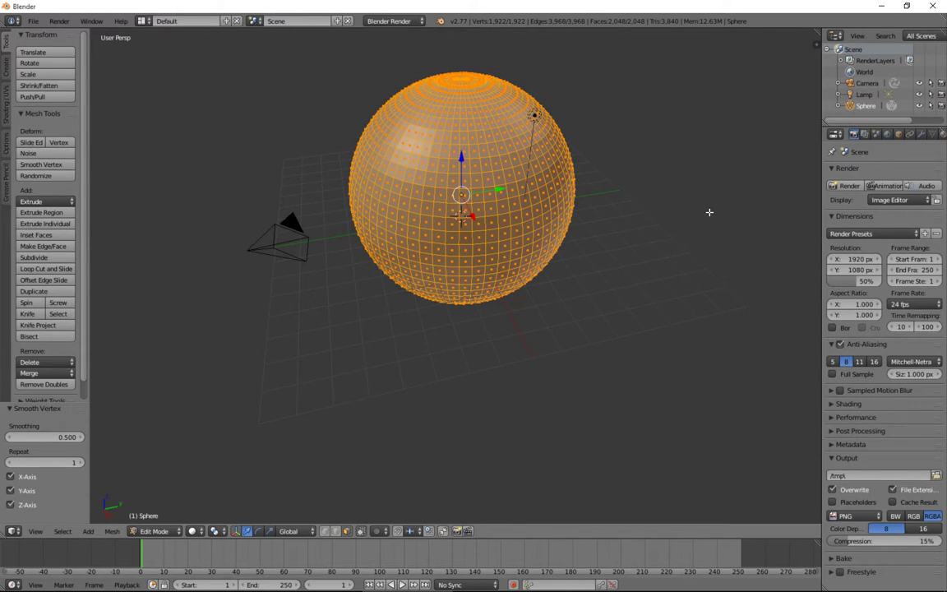
key("Tab")
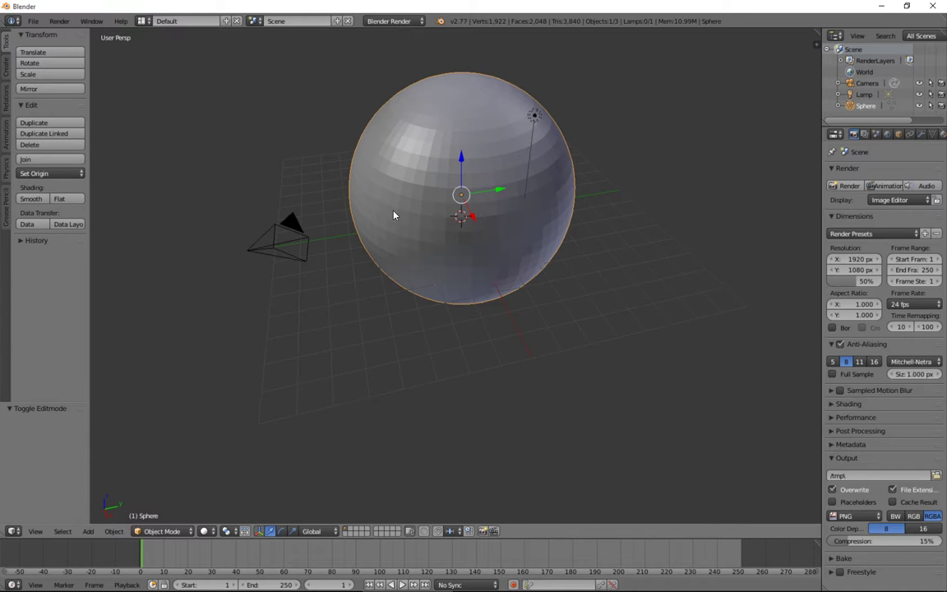
Step: Subdivide the sphere once more to 7,682 vertices, undoing an extra subdivision
key("Tab")
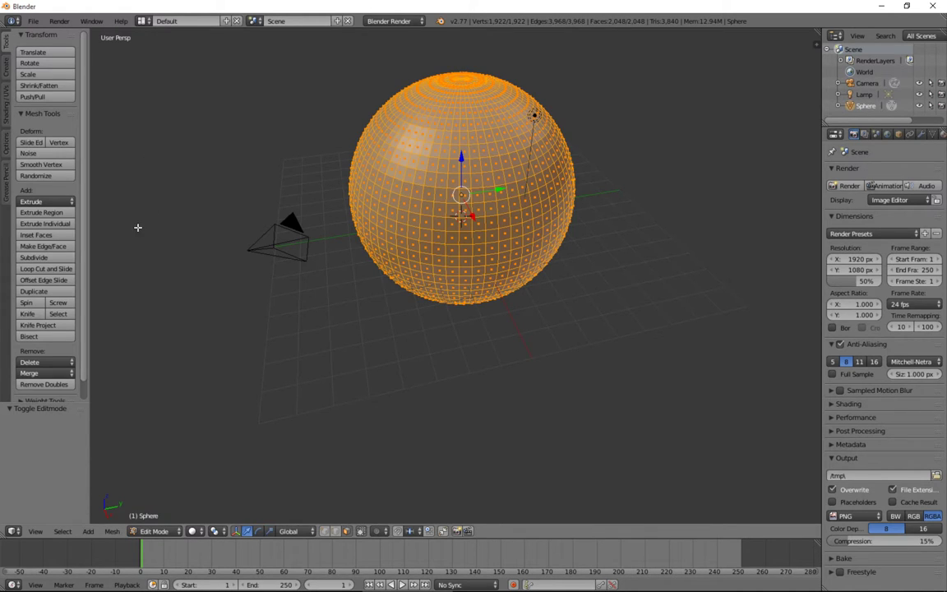
left_click(57, 259)
left_click(58, 259)
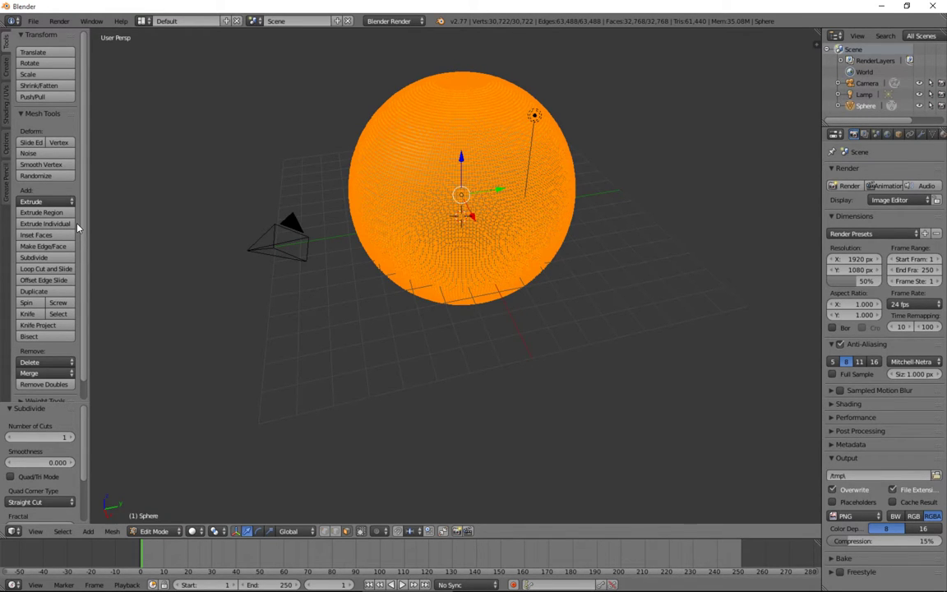
key("ctrl+z")
Step: Smooth the sphere's vertices twice and view the result from a lower angle in Object Mode
left_click(61, 166)
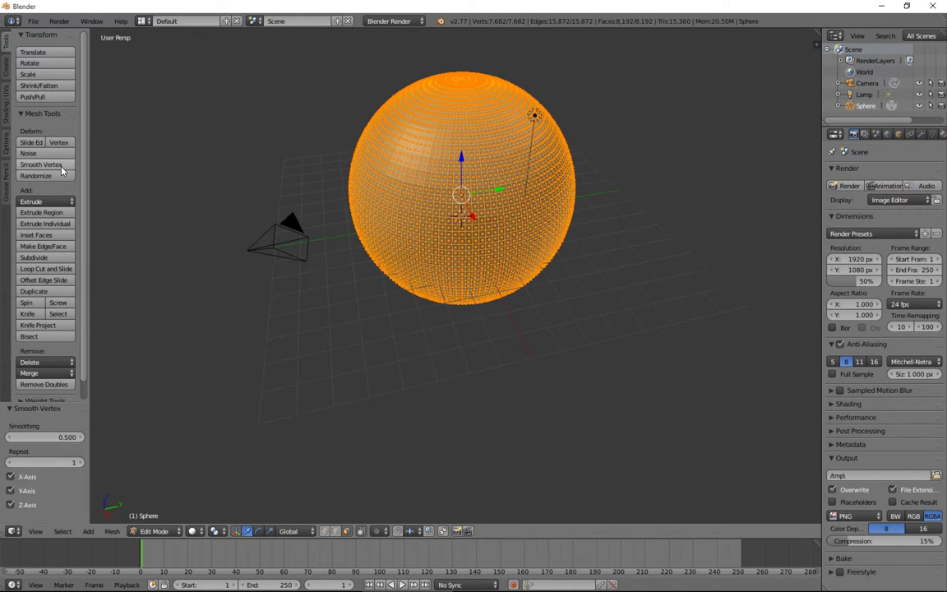
left_click(61, 166)
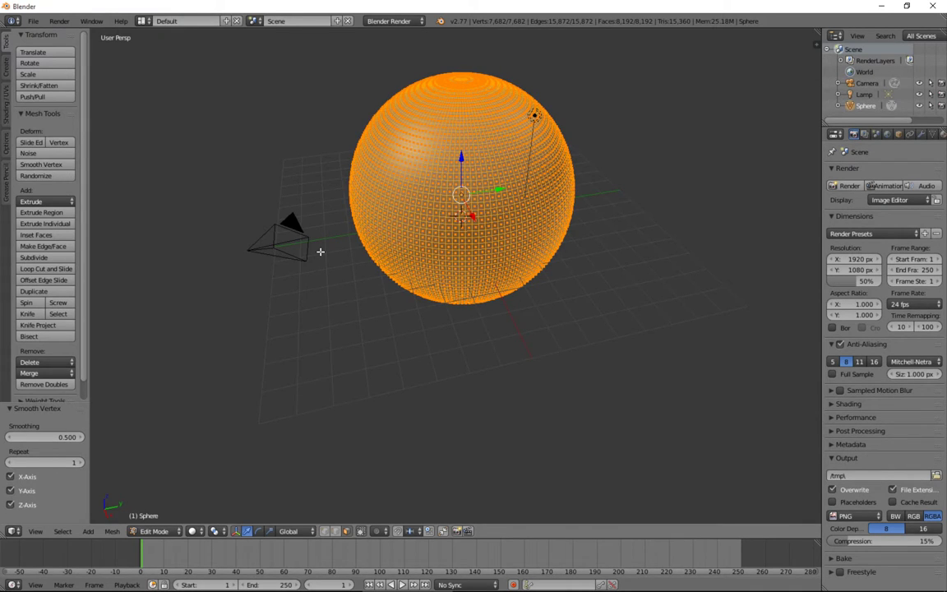
key("Tab")
middle_click_drag(473, 215, 452, 235)
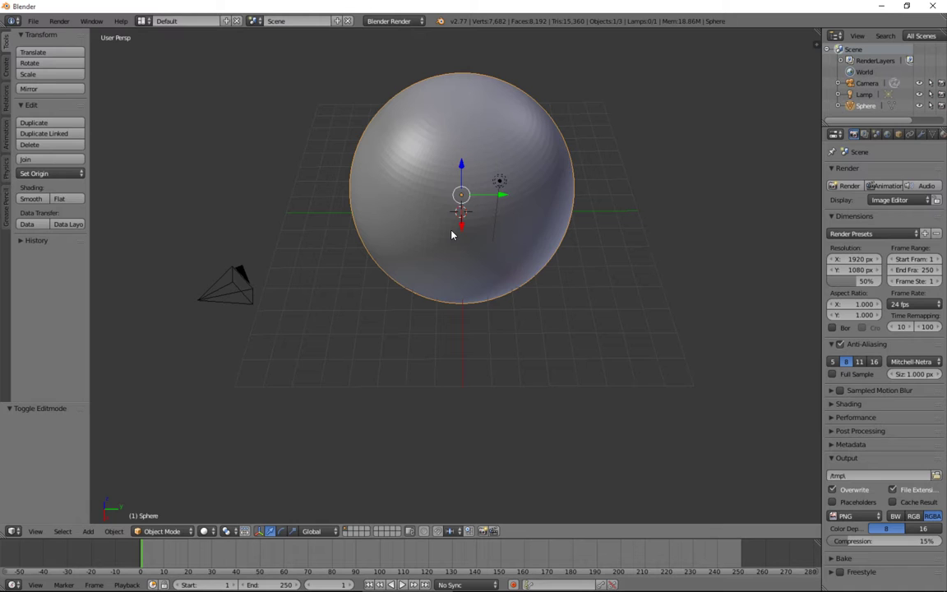
Step: Scale the sphere mesh to 3.630 in Edit Mode, then return to Object Mode
key("Tab")
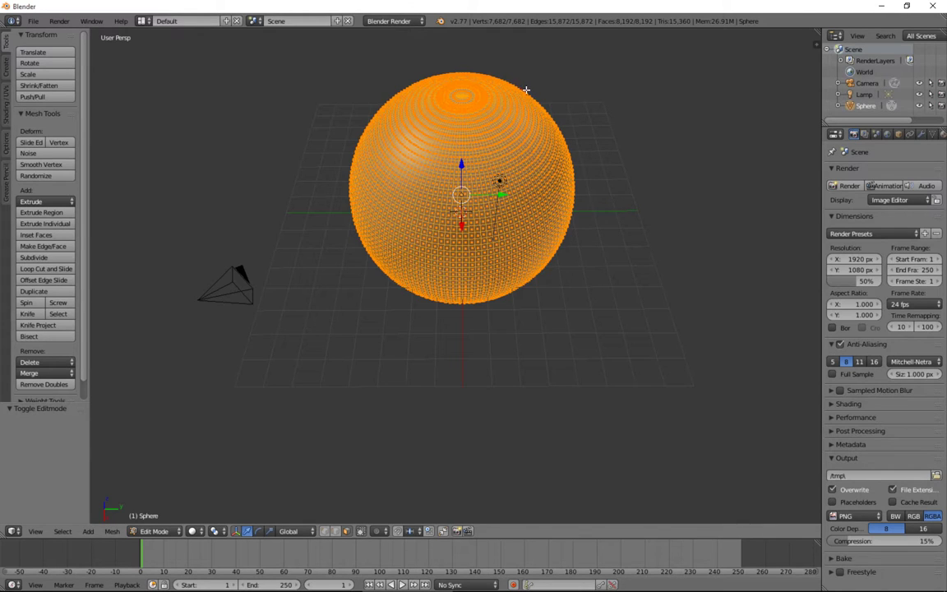
middle_click_drag(436, 122, 507, 99)
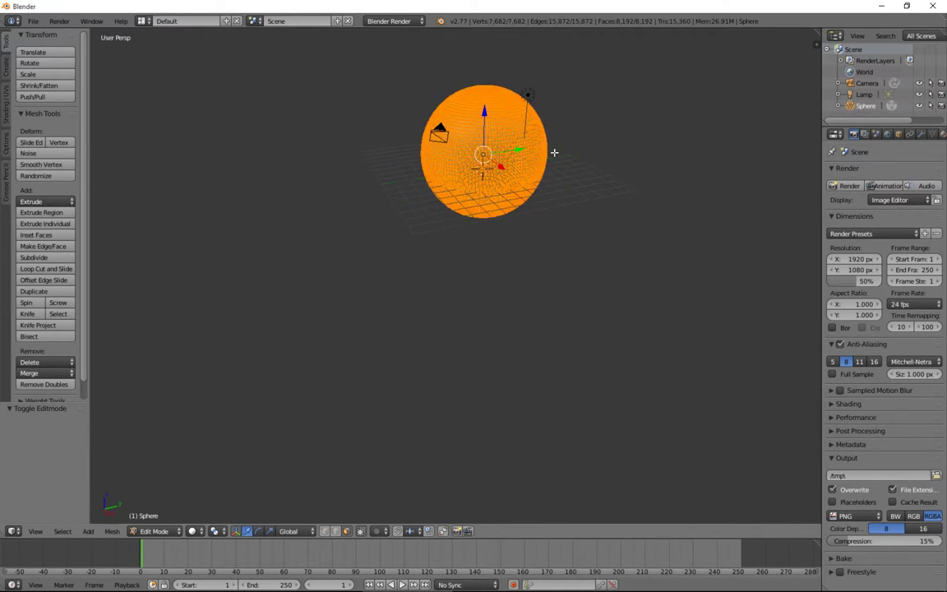
key("s")
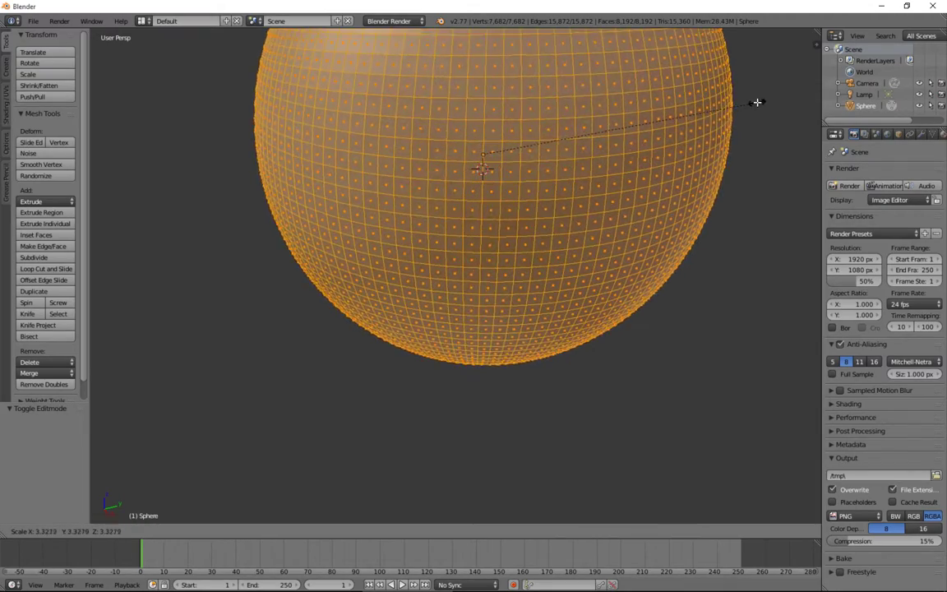
left_click(782, 97)
middle_click_drag(692, 140, 523, 215)
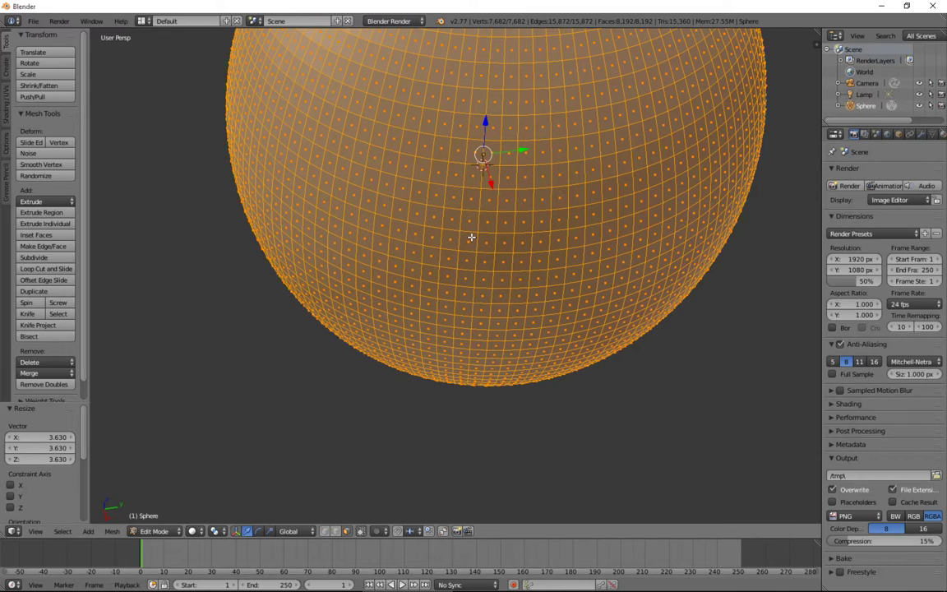
key("Tab")
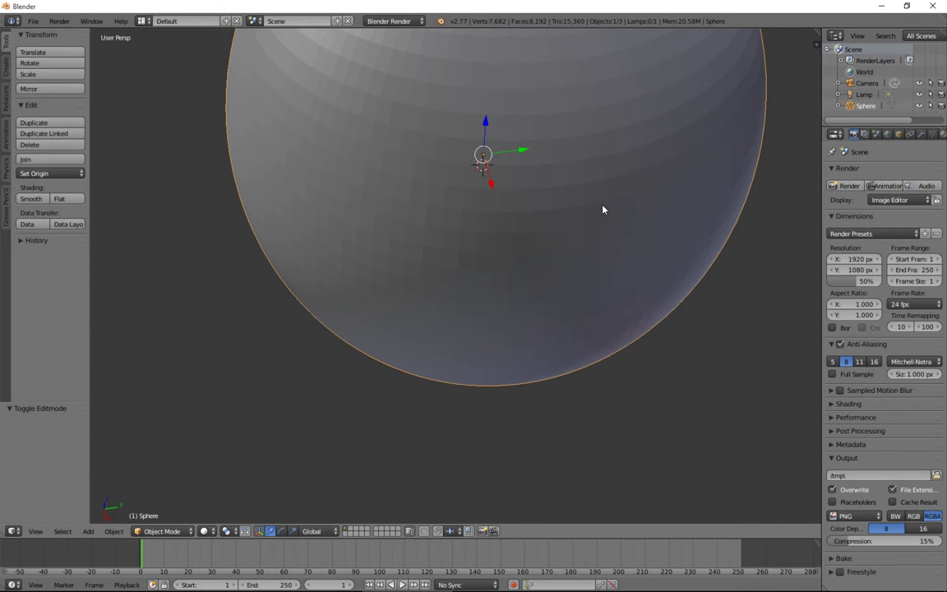
Step: Extrude a single sphere face outward, then undo the extrusion
key("Tab")
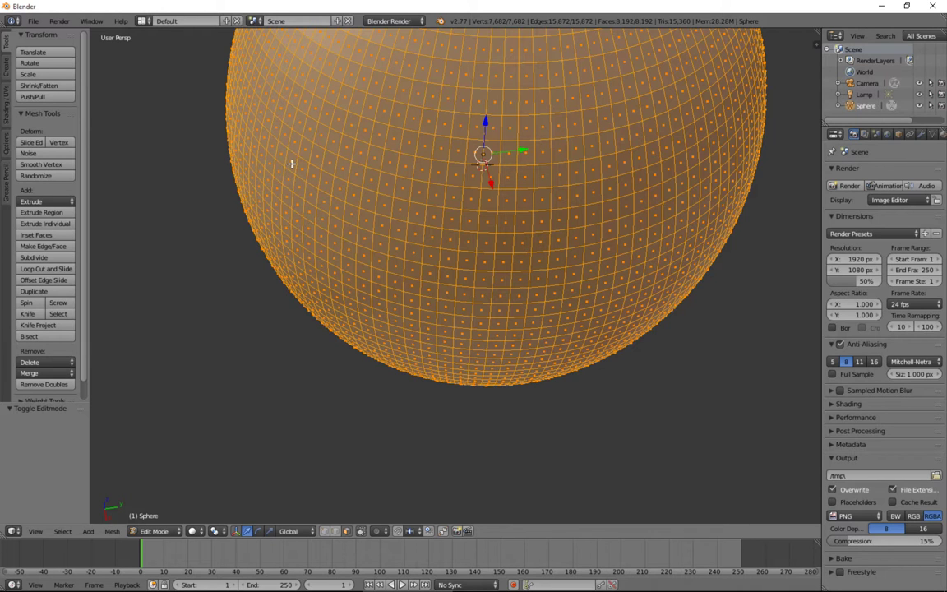
right_click(263, 149)
key("e")
left_click(269, 257)
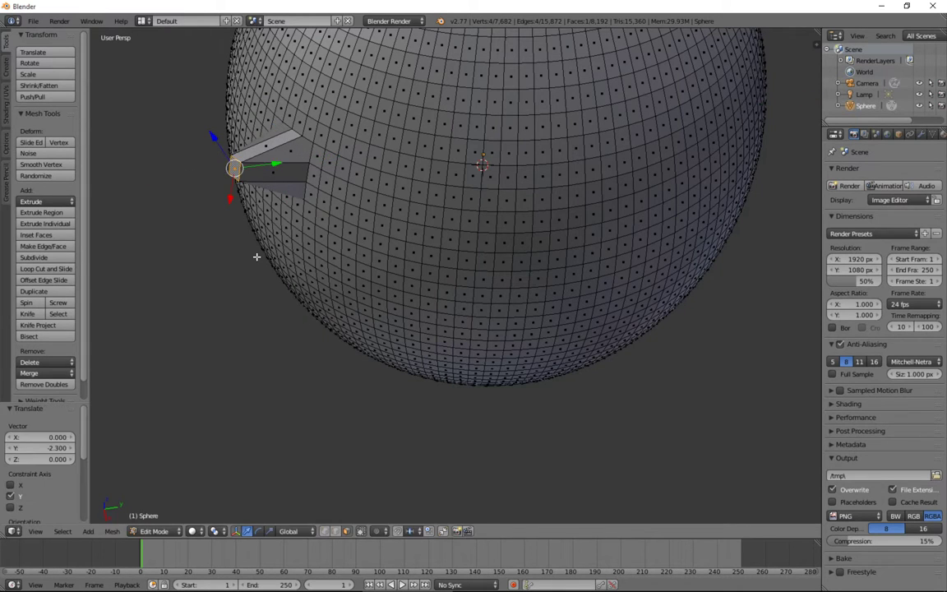
middle_click_drag(269, 256, 358, 87)
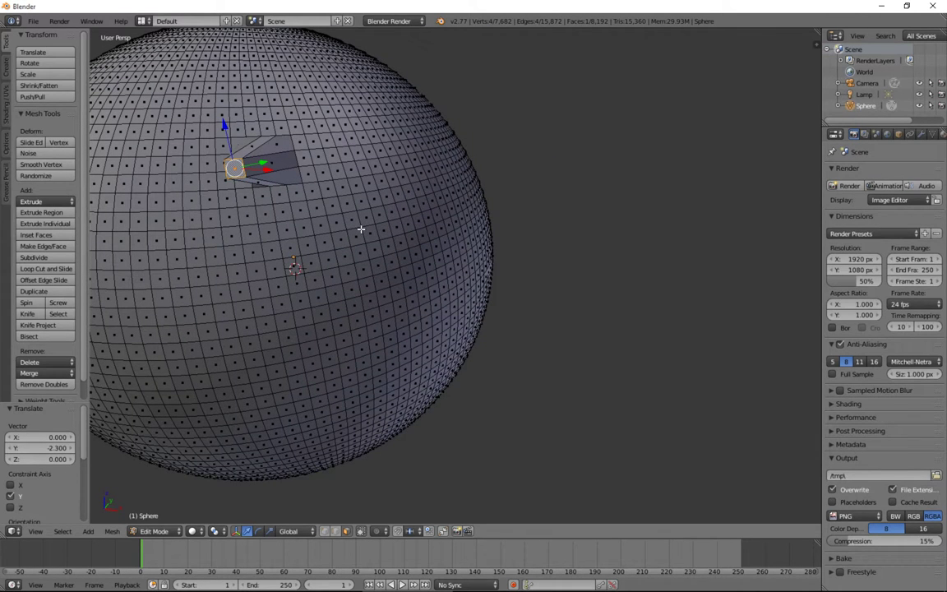
key("ctrl+z")
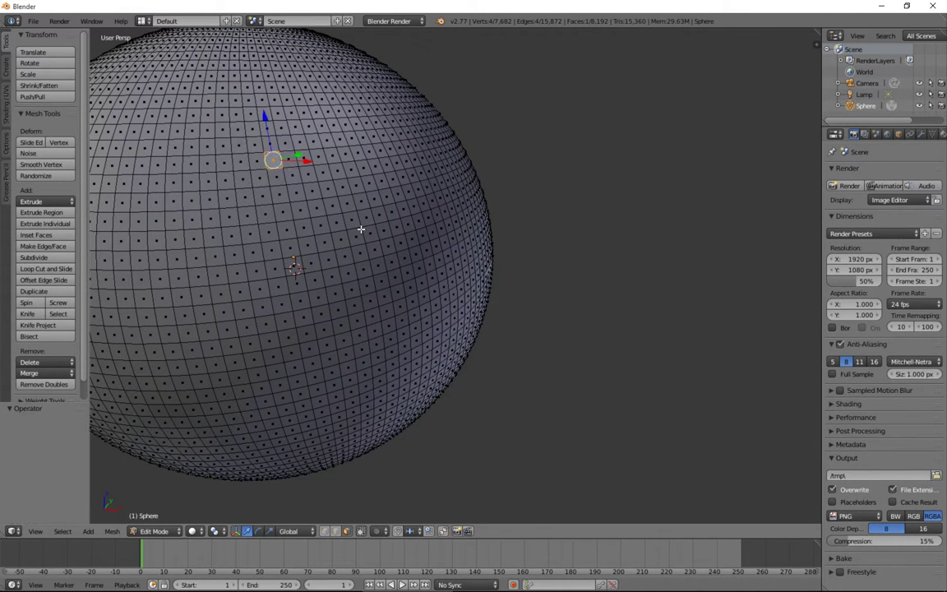
key("Tab")
Step: Delete the sphere and add a new cube, raised along Z
key("x")
left_click(296, 254)
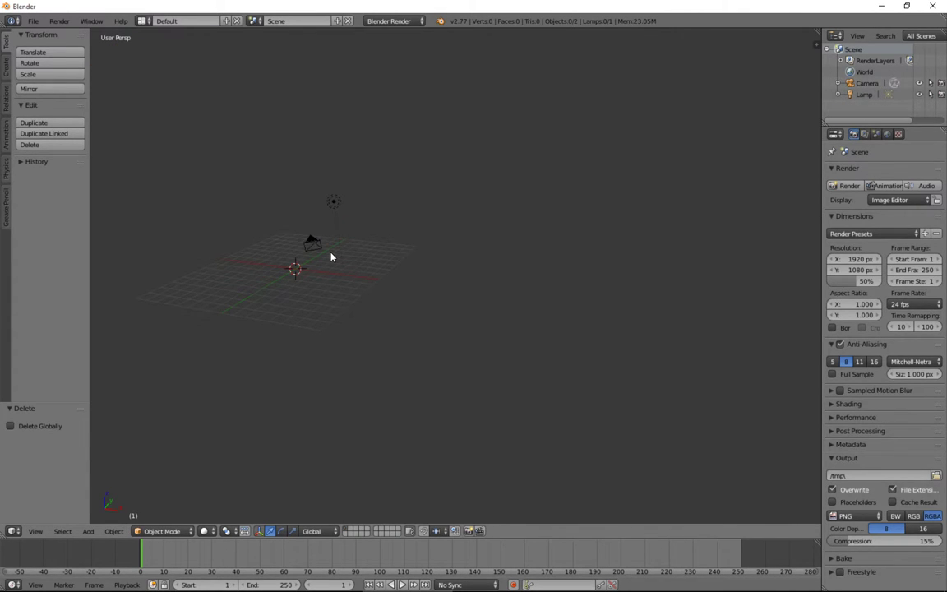
key("shift+a")
mouse_move(331, 253)
left_click(365, 265)
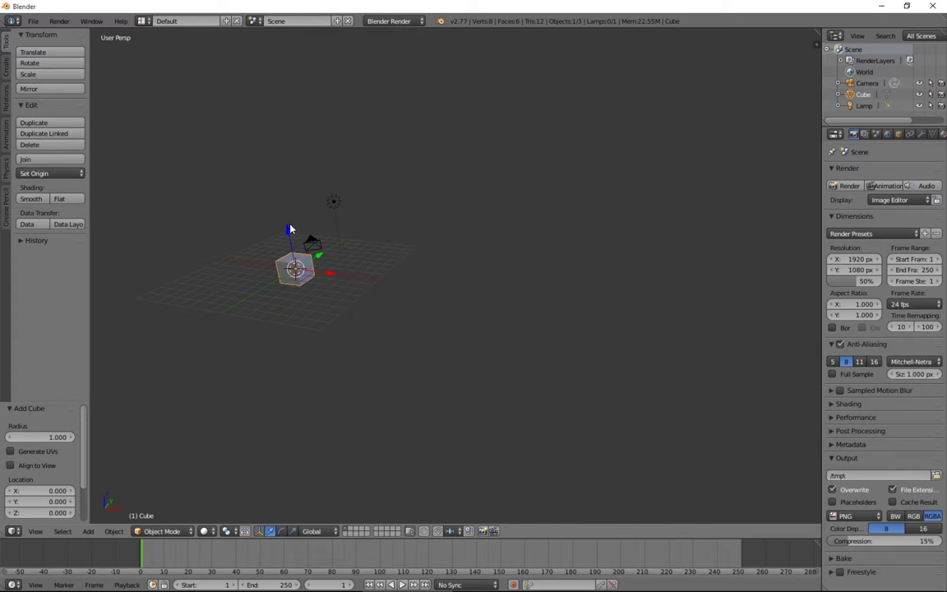
left_click_drag(290, 230, 289, 206)
middle_click_drag(296, 247, 233, 315)
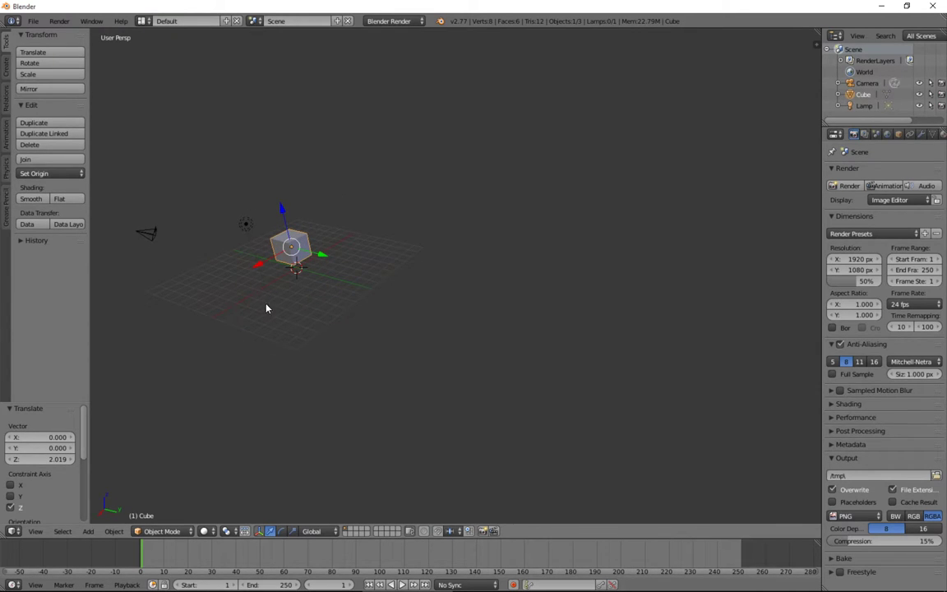
Step: Scale the cube to 4.135, lift it to 1.713 on Z, and widen the Properties area
key("s")
left_click(492, 265)
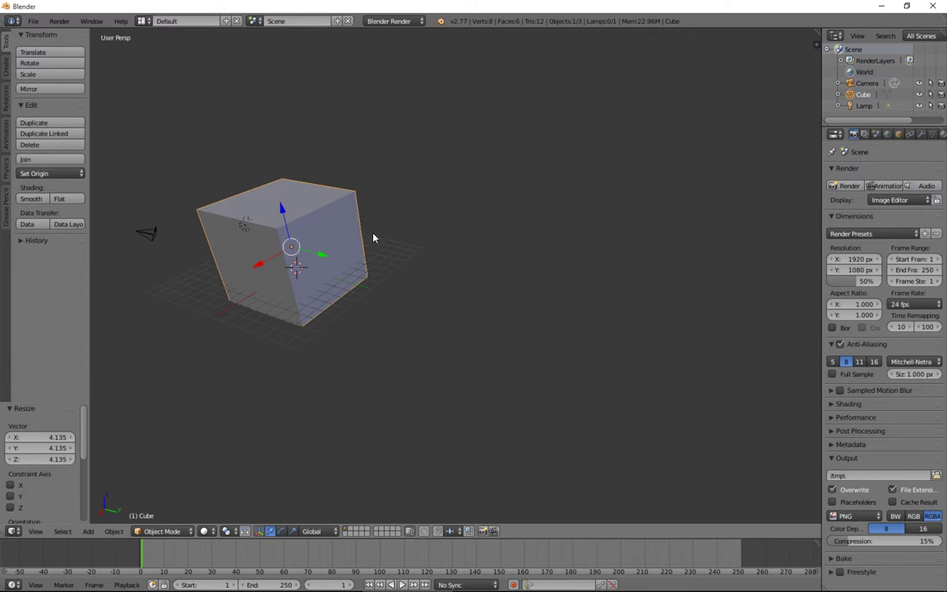
left_click_drag(285, 214, 282, 194)
left_click_drag(820, 164, 739, 164)
Step: Add a Subdivision Surface modifier to the cube with View and Render levels at 6
left_click(837, 133)
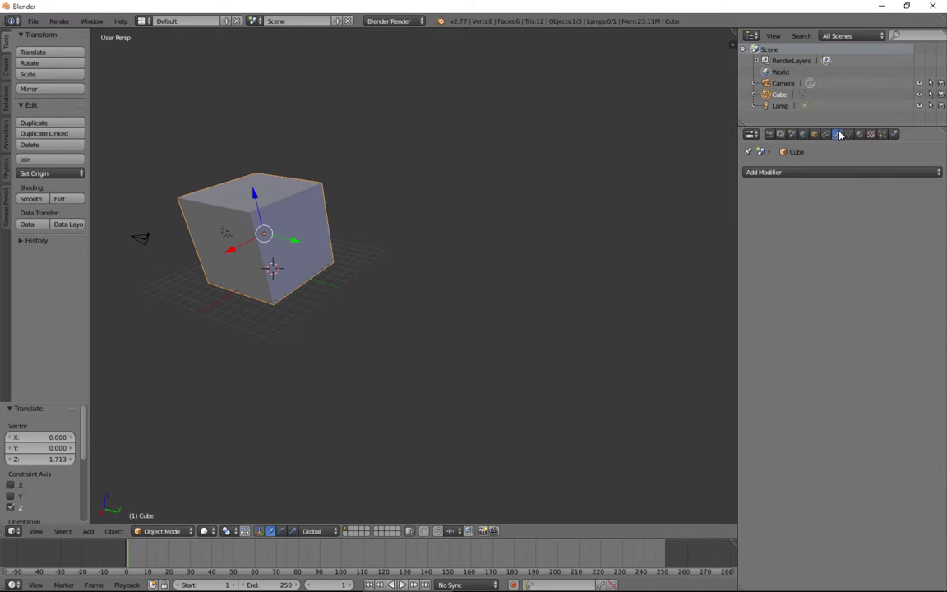
left_click(815, 172)
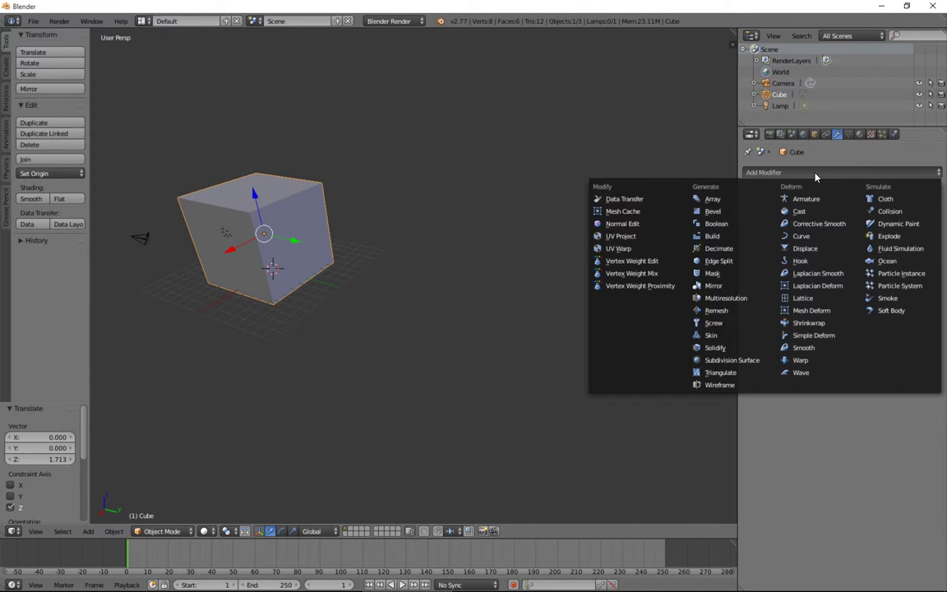
left_click(732, 361)
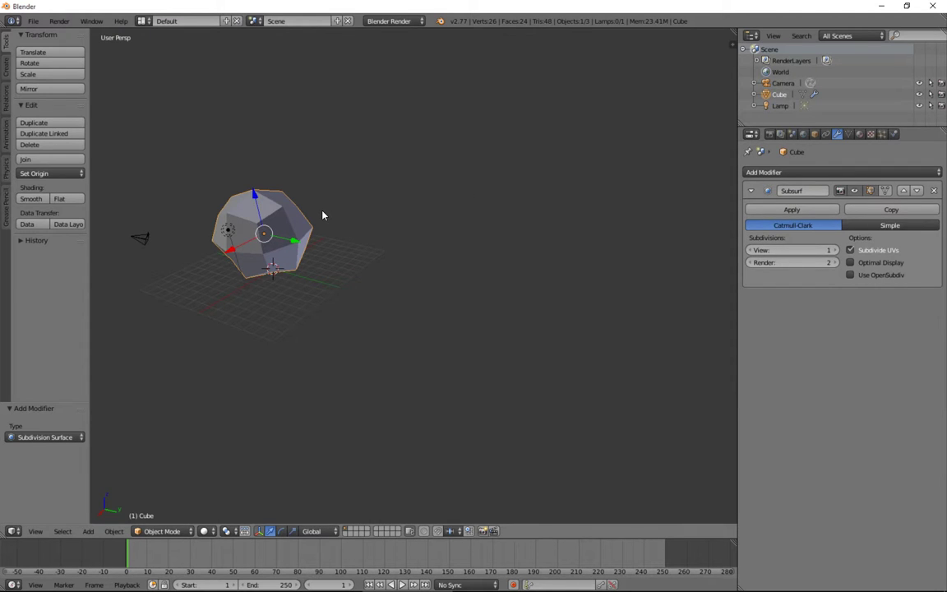
left_click(835, 250)
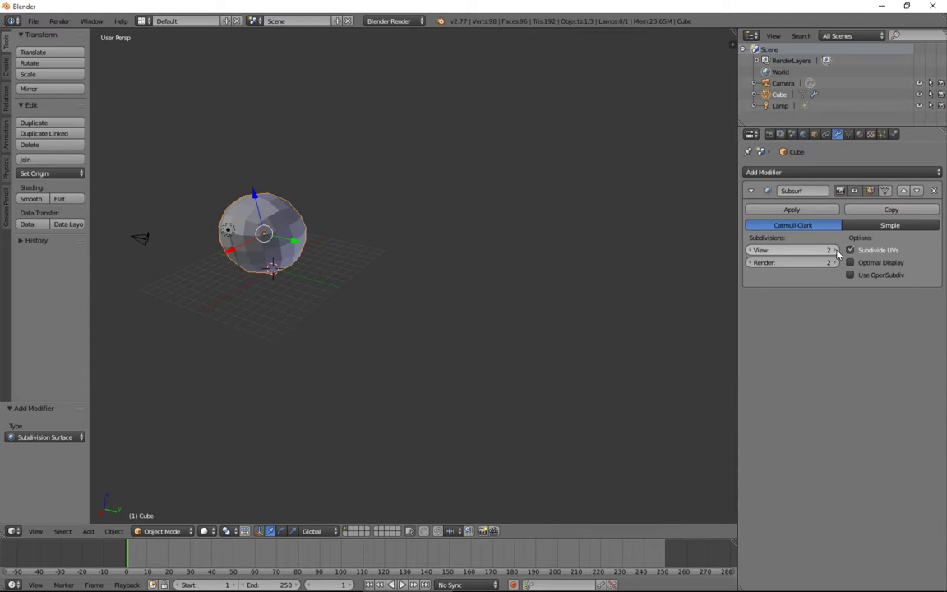
left_click(836, 250)
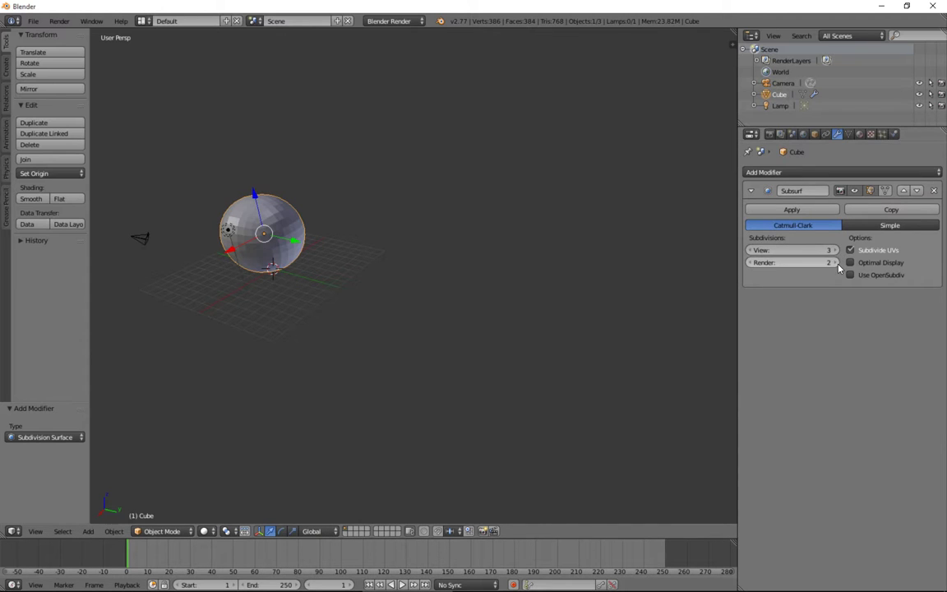
left_click(835, 262)
left_click(835, 250)
left_click(835, 250)
left_click(835, 250)
left_click(835, 262)
left_click(835, 262)
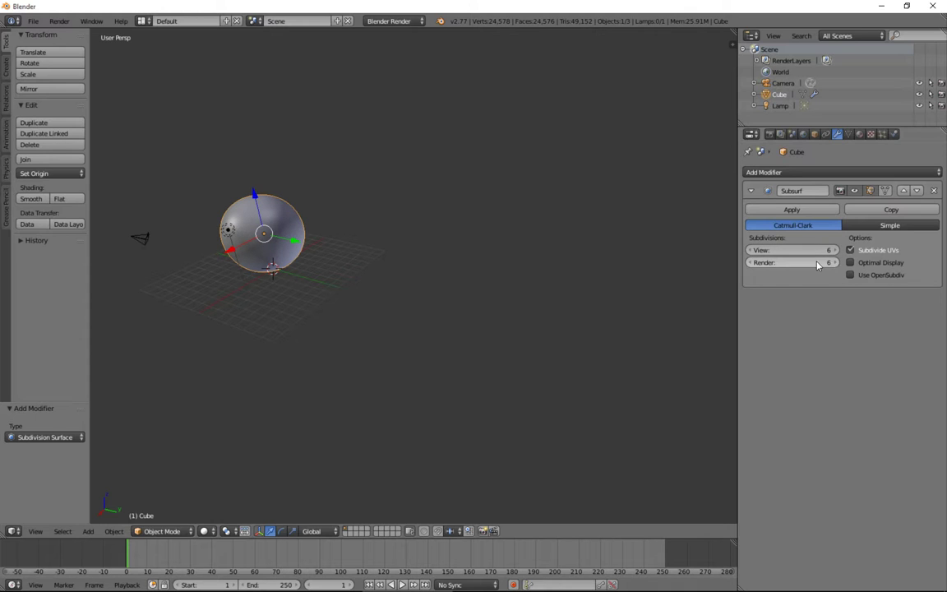
Step: Scale the smoothed sphere to 2.566 and move it along Z to 0.978
scroll(266, 227, "up", 3)
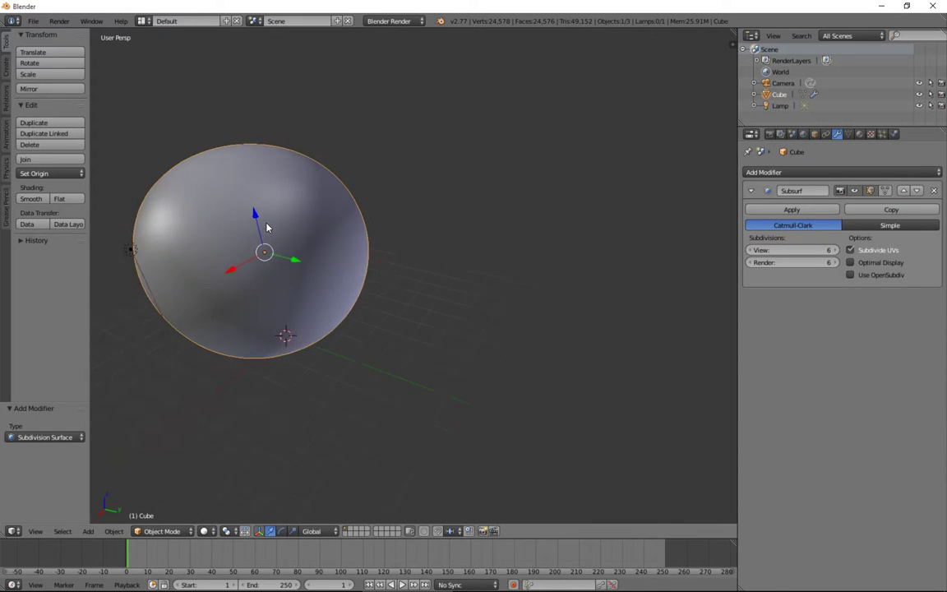
key("s")
left_click(308, 226)
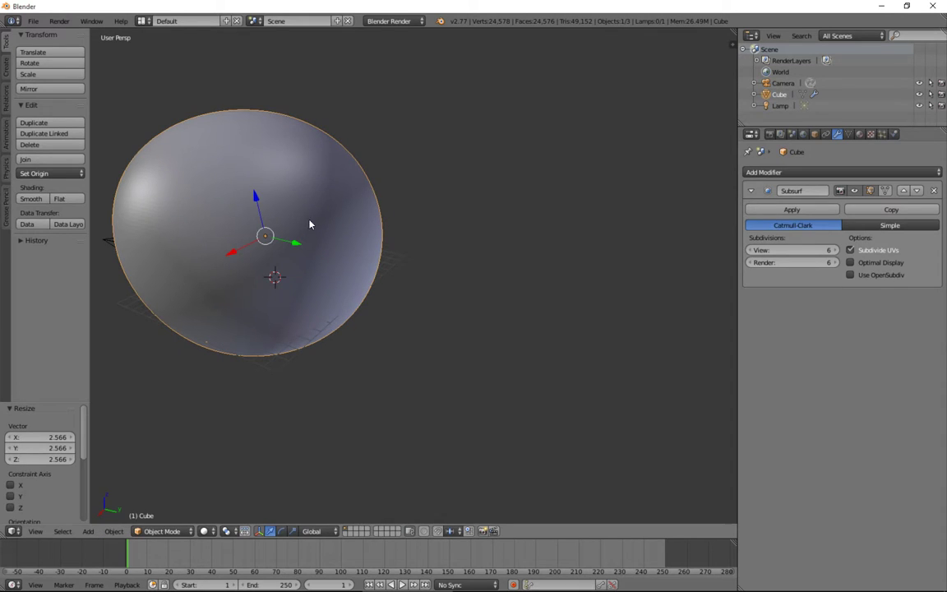
key("g")
key("z")
left_click(259, 191)
middle_click_drag(260, 190, 405, 199, "shift")
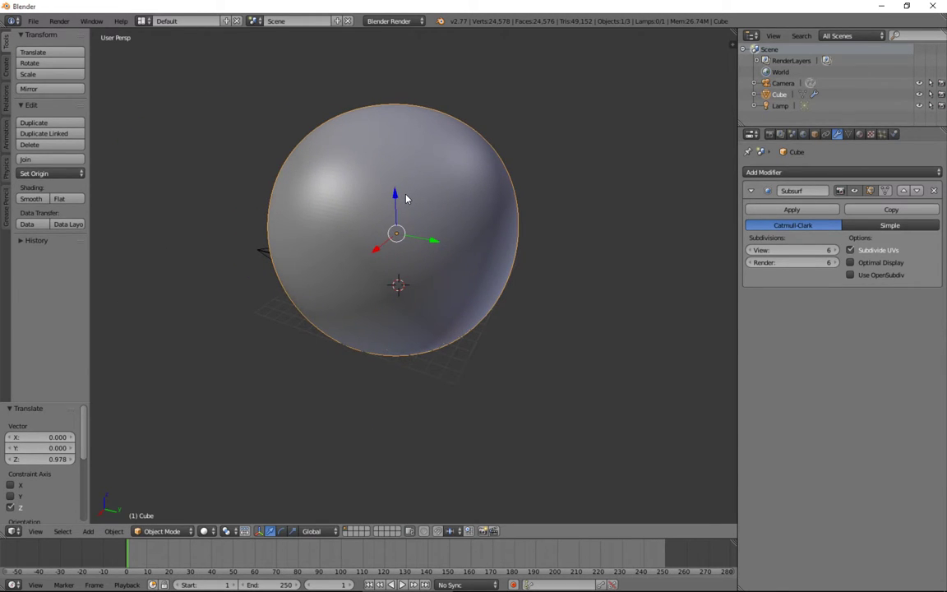
Step: In Edit Mode, select a top corner vertex and move it along X, then along Y
key("Tab")
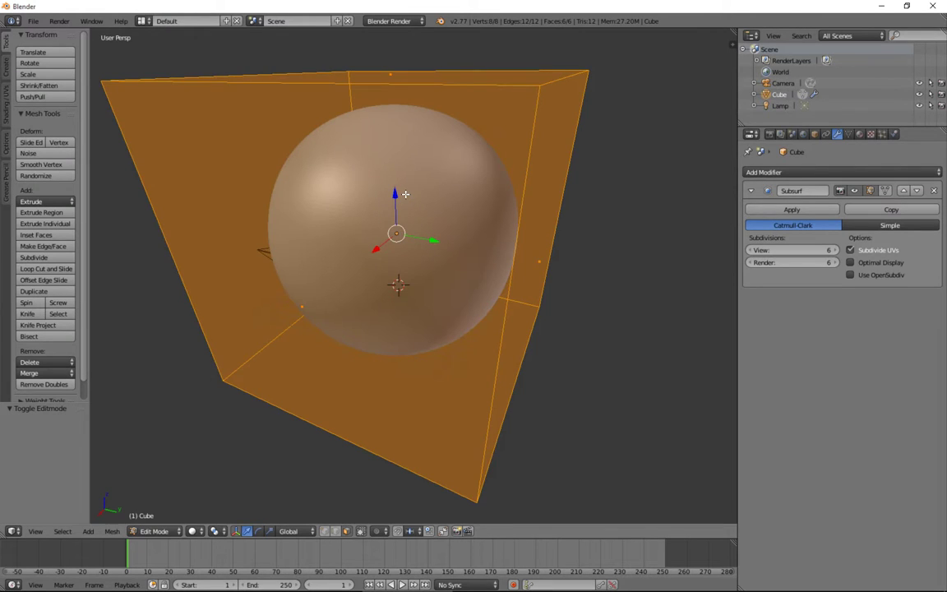
scroll(405, 194, "down", 3)
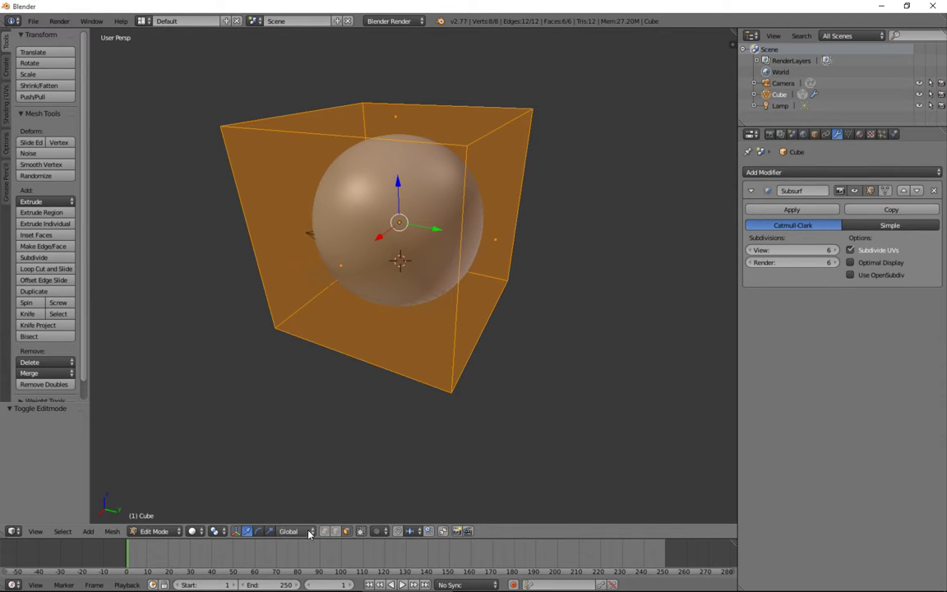
right_click(425, 136)
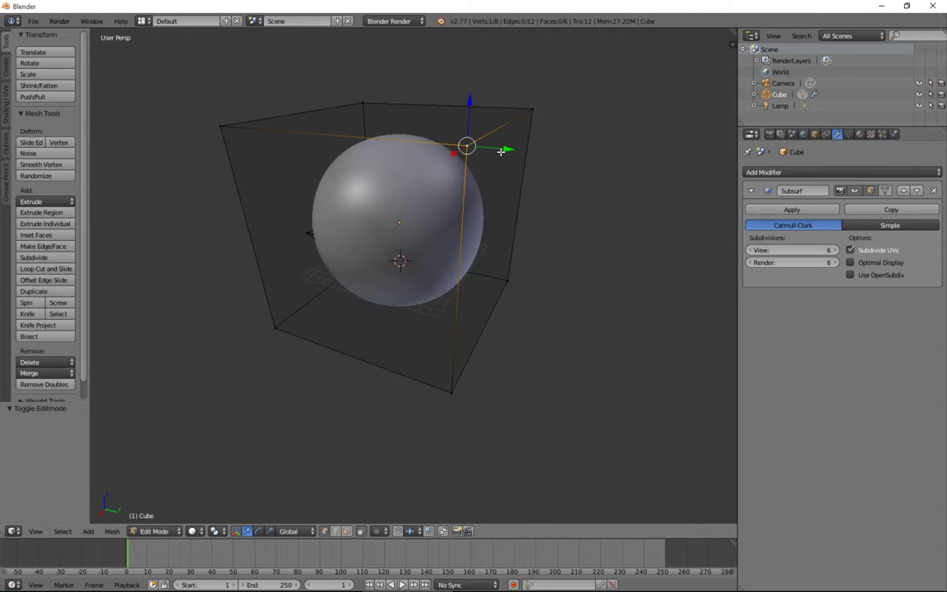
middle_click_drag(448, 138, 475, 207)
key("g")
key("x")
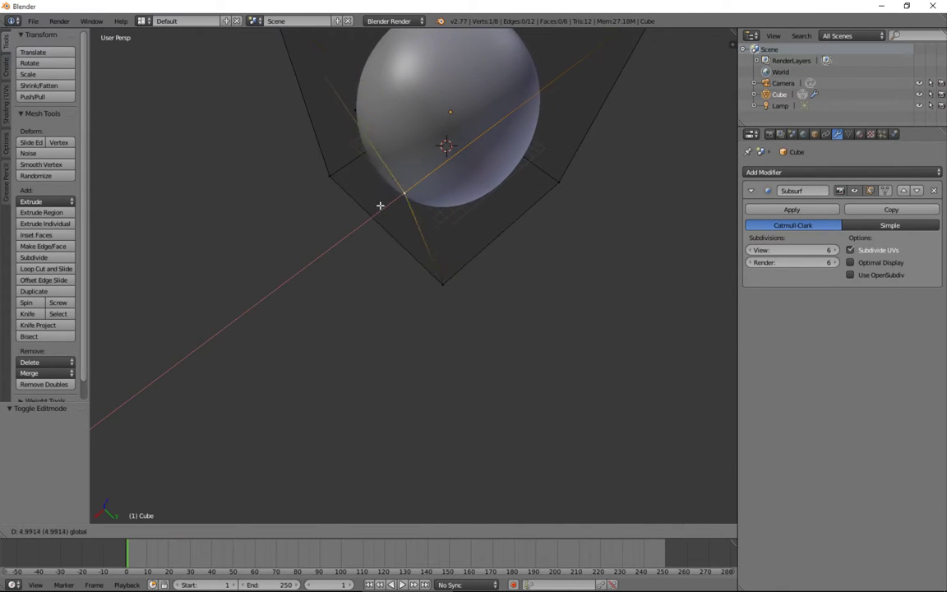
left_click(355, 231)
key("g")
key("y")
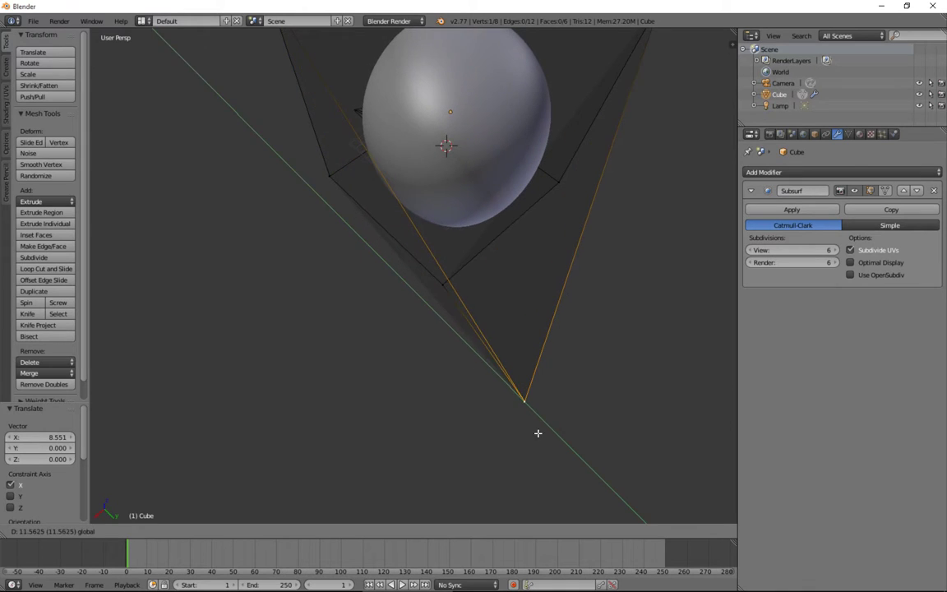
left_click(537, 433)
Step: Pull the vertex further along Y and up along Z, then return to Object Mode
middle_click_drag(445, 352, 469, 255)
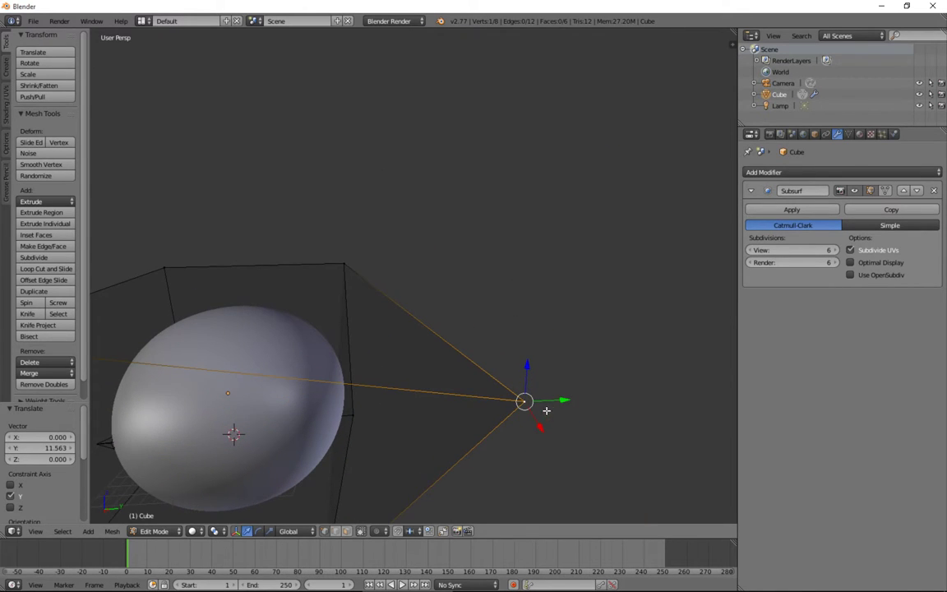
key("g")
key("y")
left_click(628, 398)
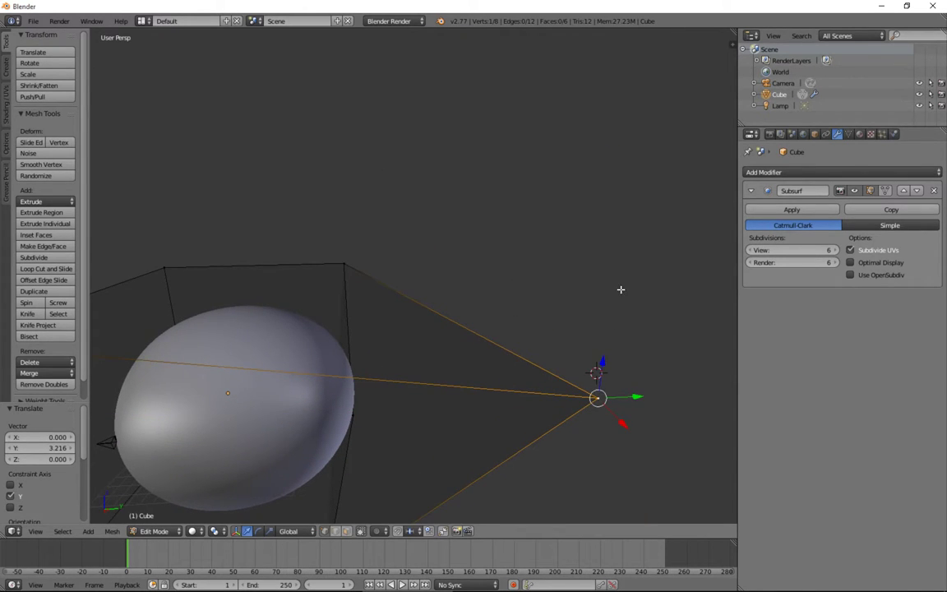
key("g")
key("z")
left_click(591, 386)
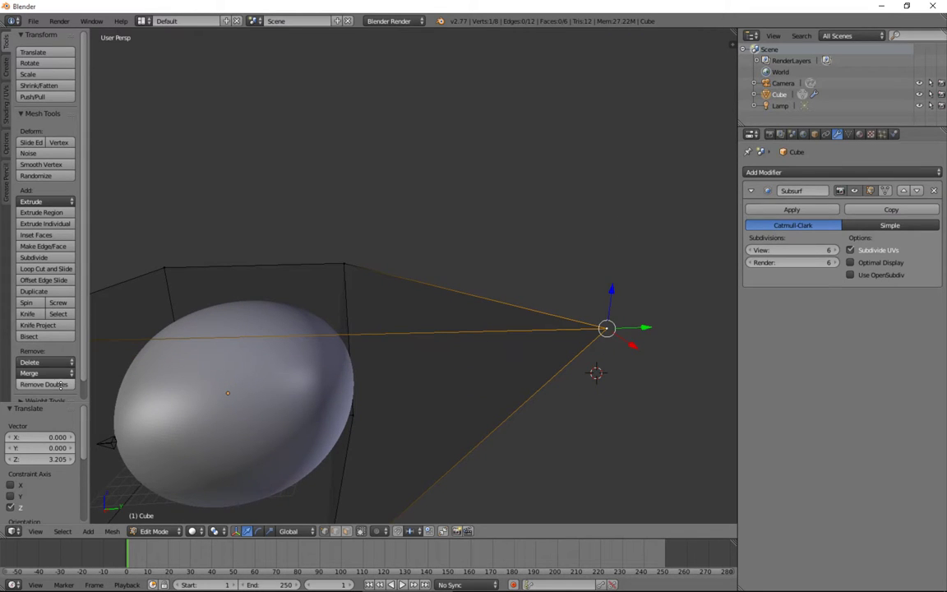
scroll(181, 388, "down", 3)
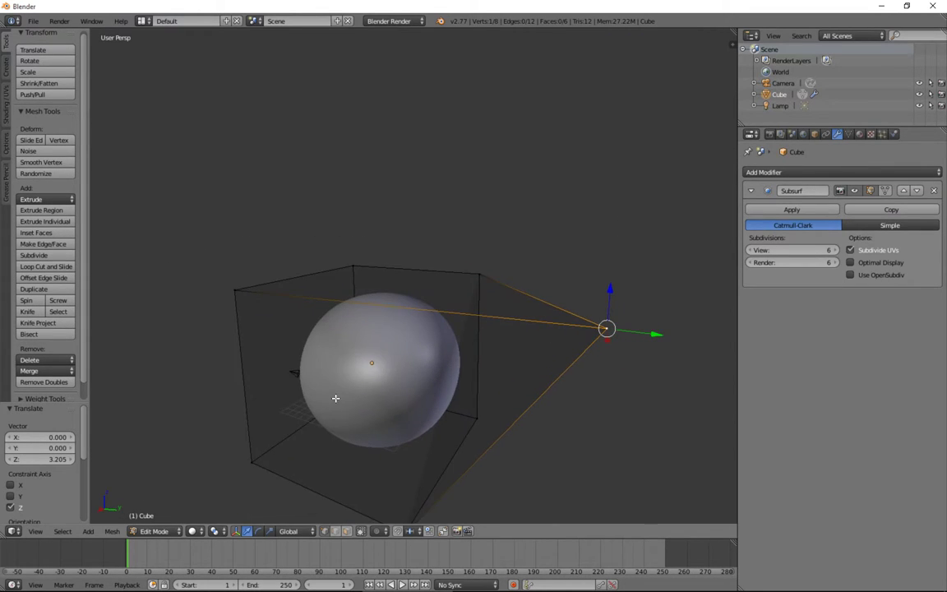
middle_click_drag(336, 395, 473, 396)
middle_click_drag(499, 363, 526, 337)
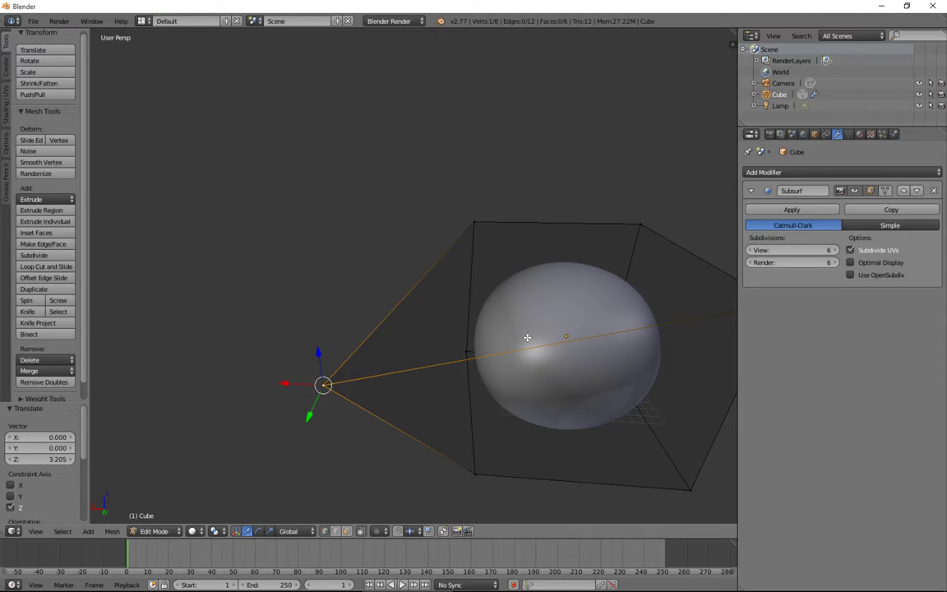
key("Tab")
Step: Delete the default cube and add a new mesh plane
key("x")
left_click(528, 338)
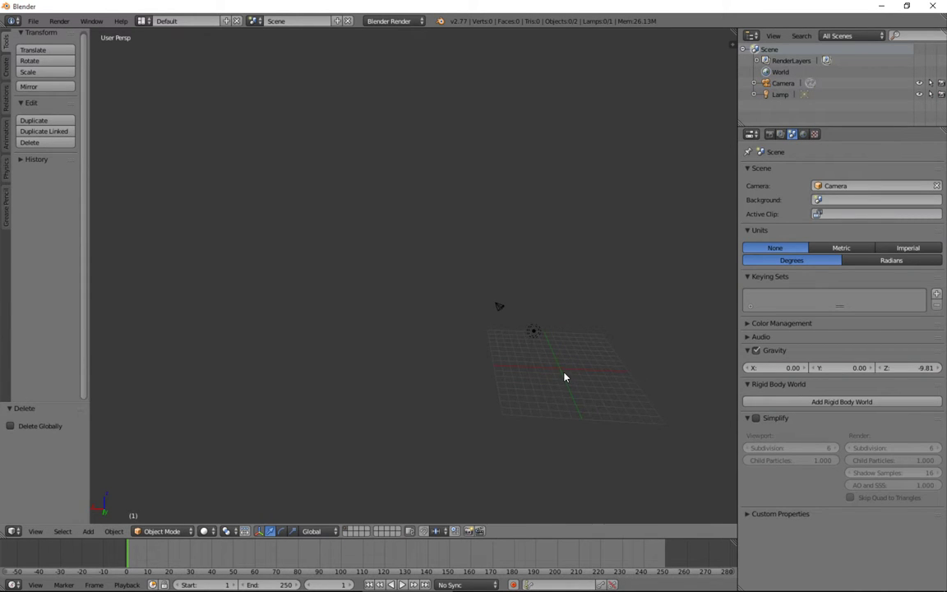
key("shift+a")
mouse_move(565, 374)
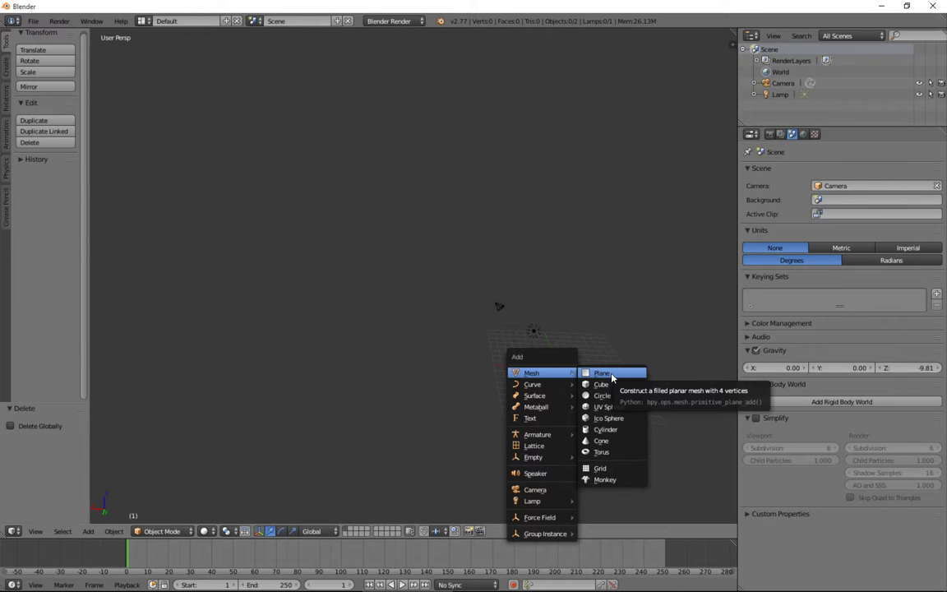
left_click(612, 375)
scroll(605, 362, "down", 4)
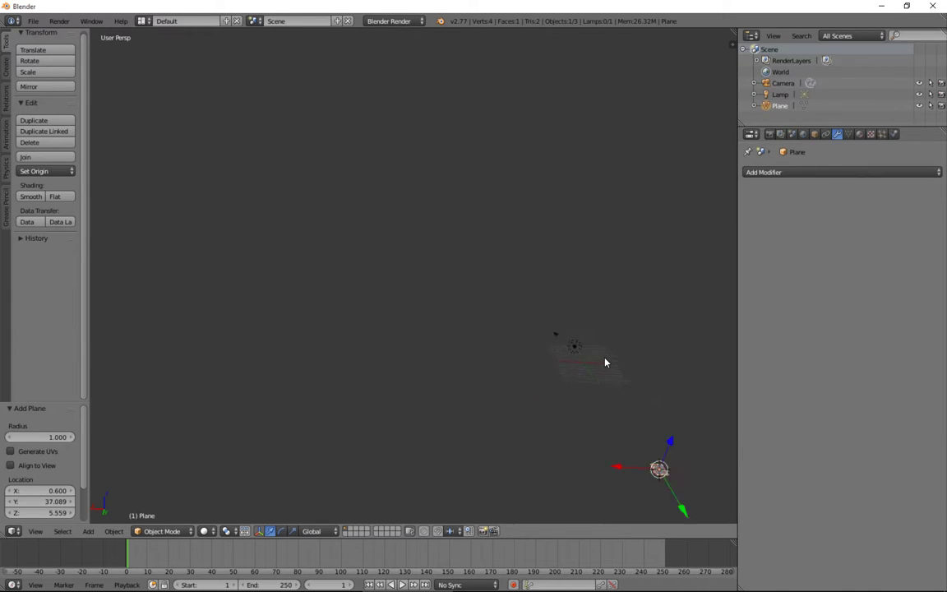
Step: Set the plane's Location X, Y and Z to 0 and frame it in the view
left_click(814, 134)
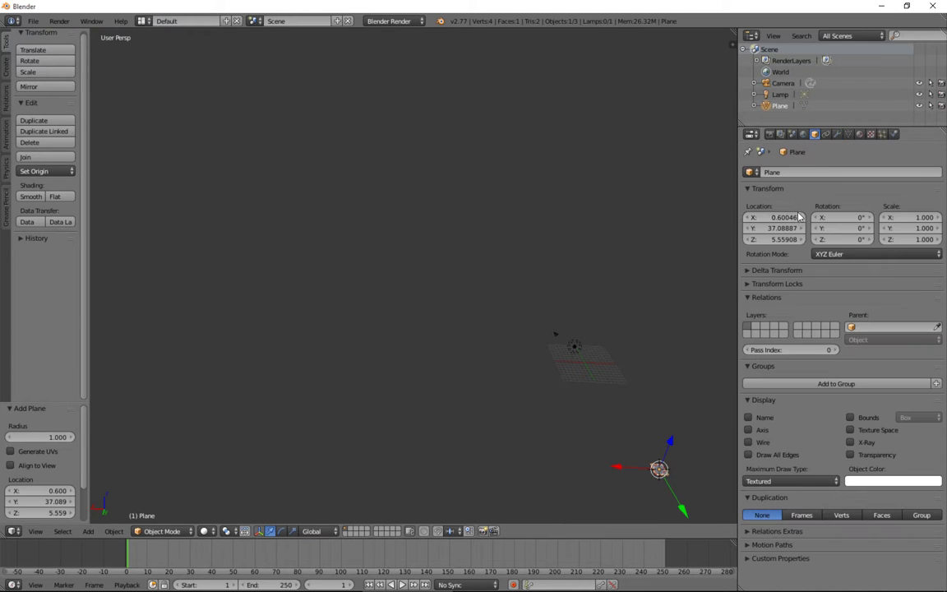
left_click(789, 217)
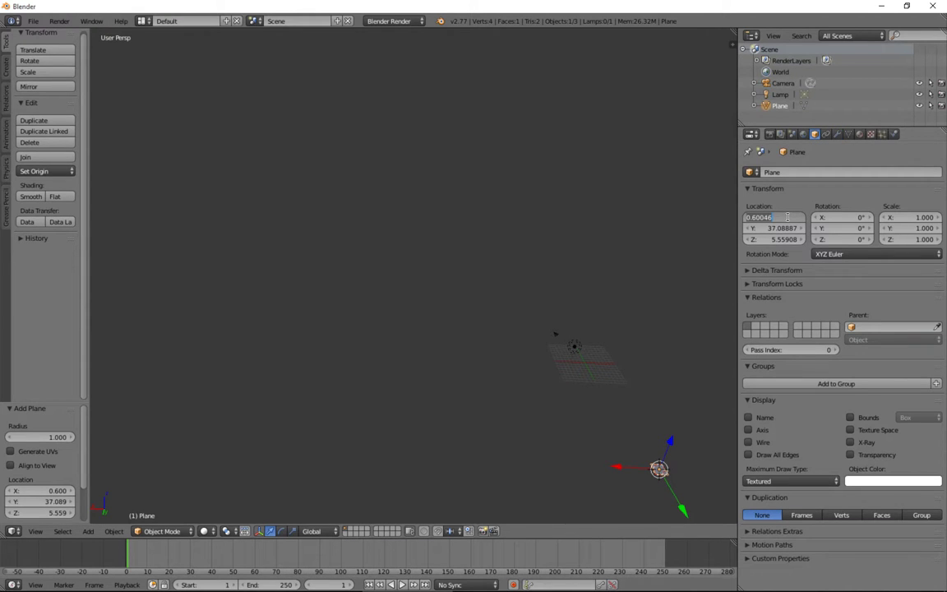
type("0")
key("Tab")
type("0")
key("Tab")
type("0")
key("Tab")
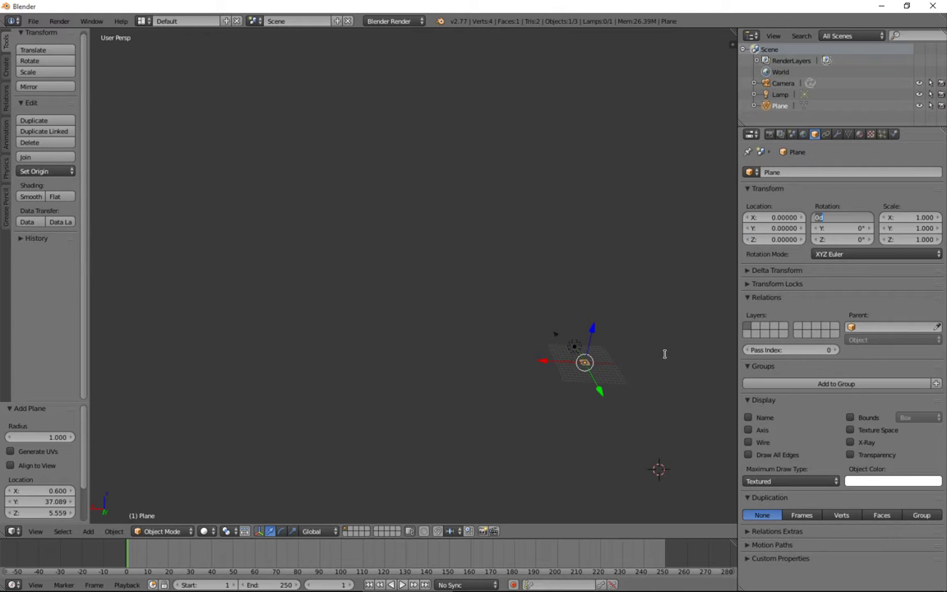
type("c")
key("Return")
key("Home")
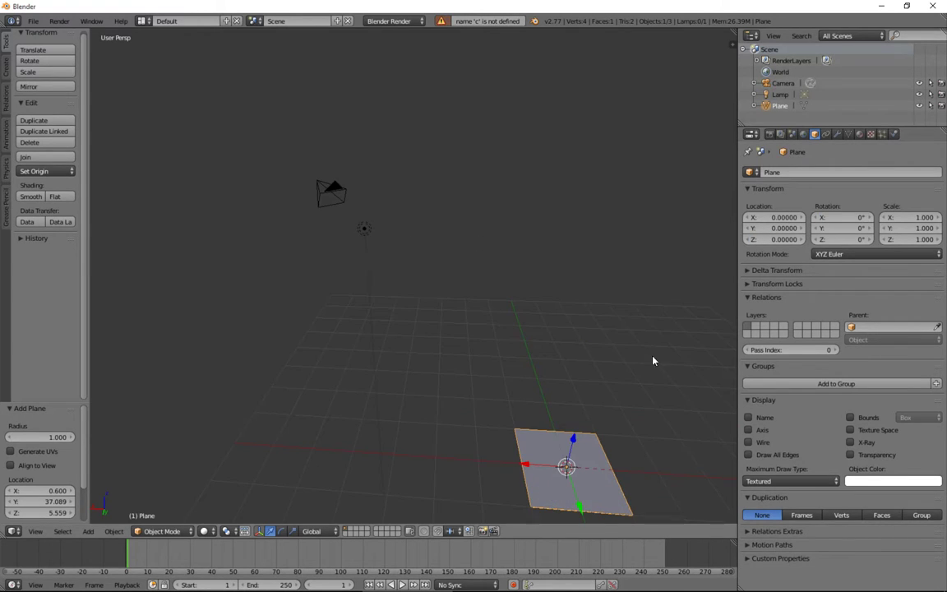
middle_click_drag(682, 402, 570, 374)
Step: Subdivide the plane in Edit Mode and scale its four edge midpoints out by 1.452
key("Tab")
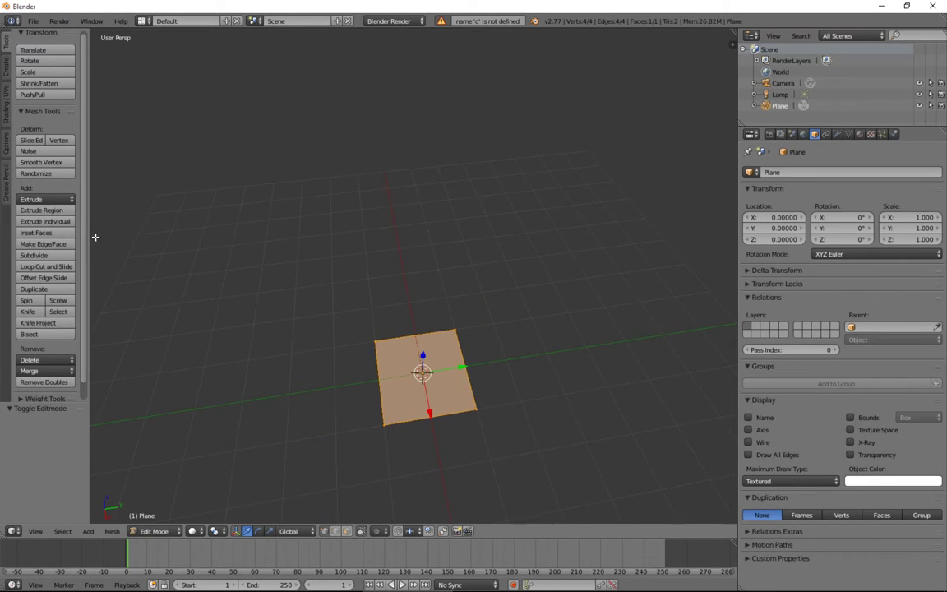
left_click(65, 254)
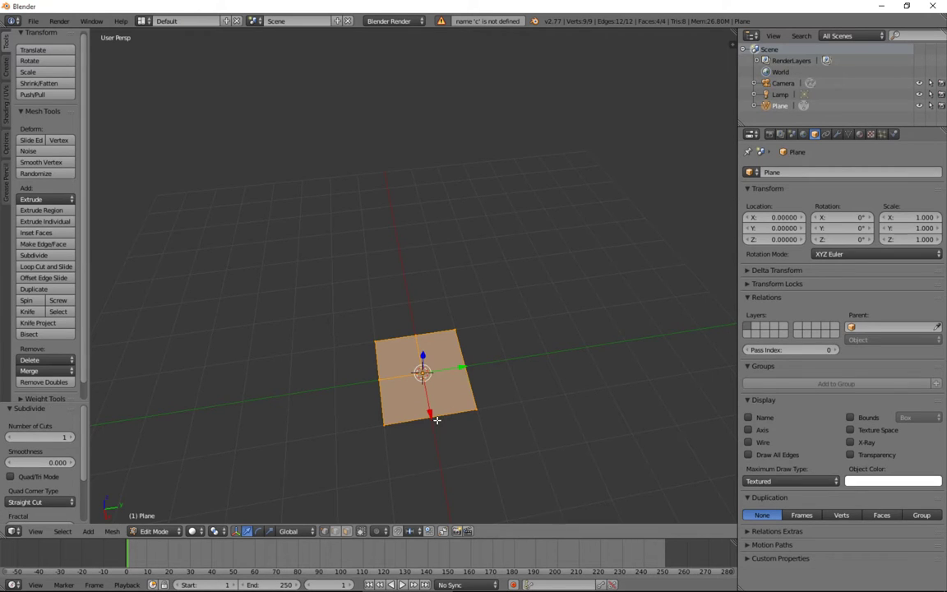
right_click(431, 416)
right_click(415, 336, "shift")
right_click(381, 375, "shift")
right_click(473, 382, "shift")
key("s")
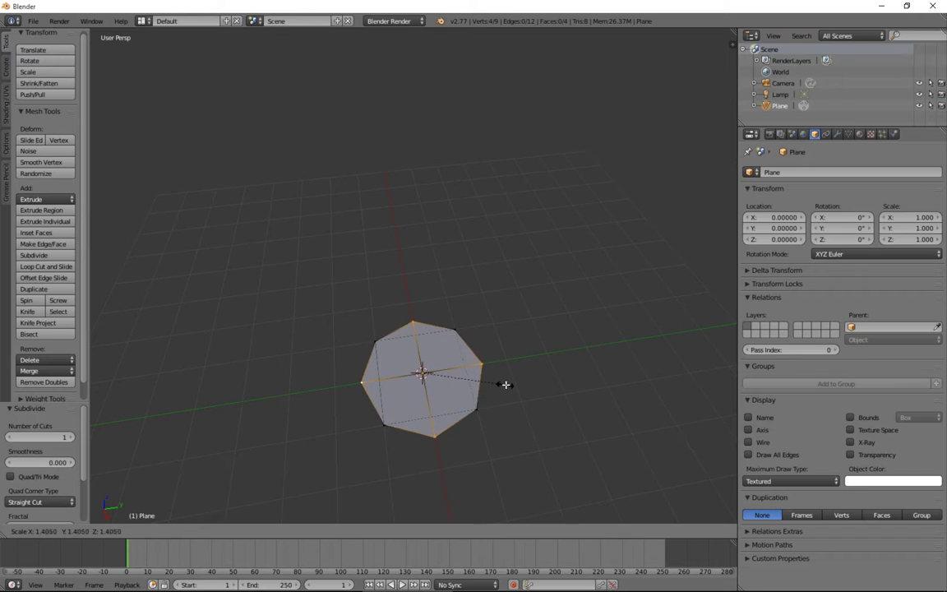
left_click(508, 383)
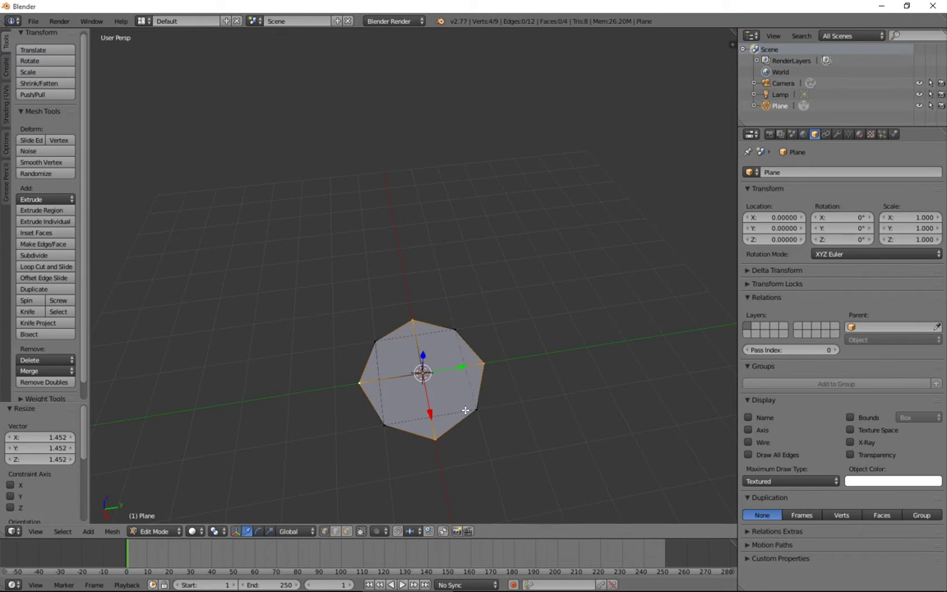
Step: Select the octagon's outer boundary edges
right_click(409, 430, "alt")
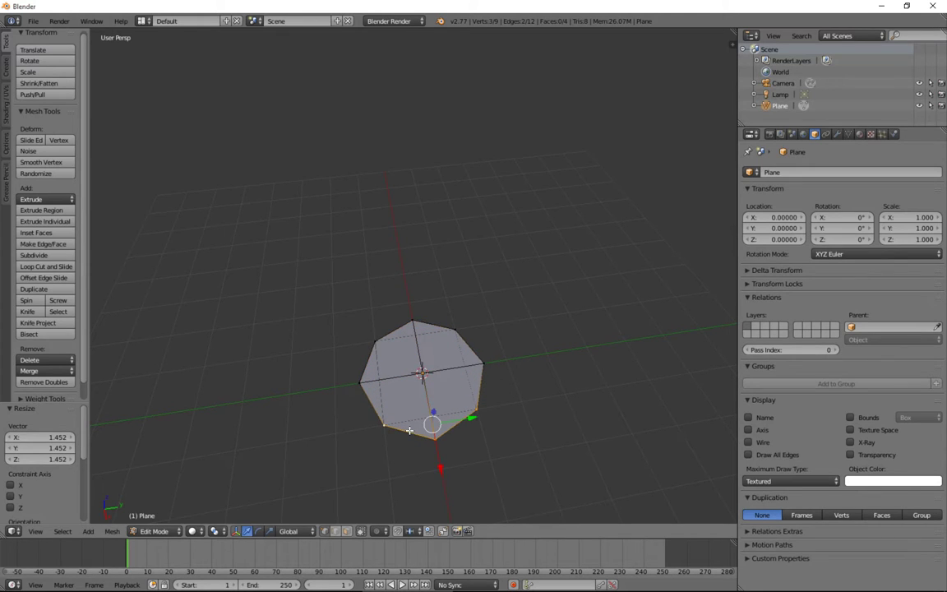
right_click(484, 389, "alt+shift")
right_click(331, 322, "alt+shift")
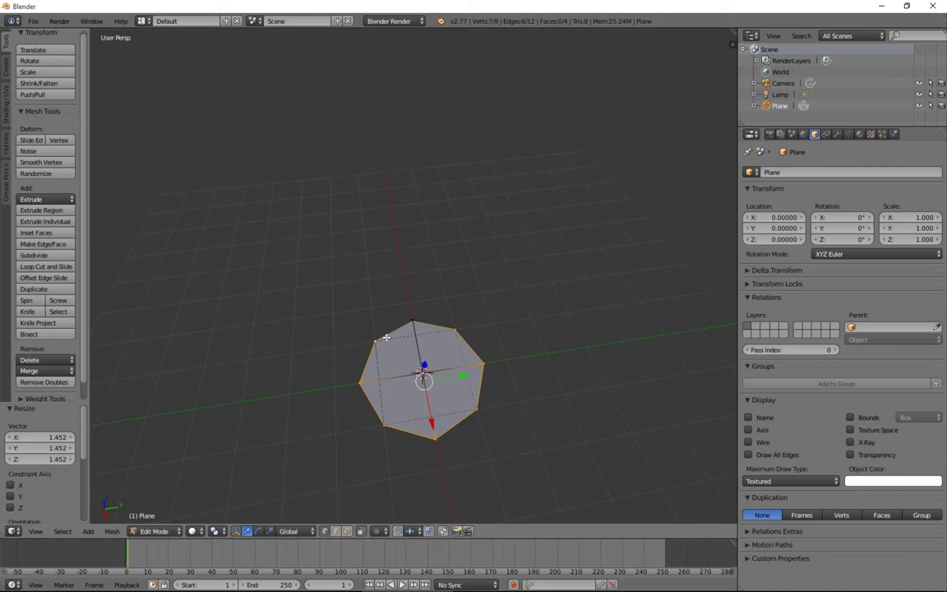
Step: Select the full octagon outline and extrude it upward twice into a column wall
right_click(386, 337, "alt+shift")
middle_click_drag(385, 337, 486, 318)
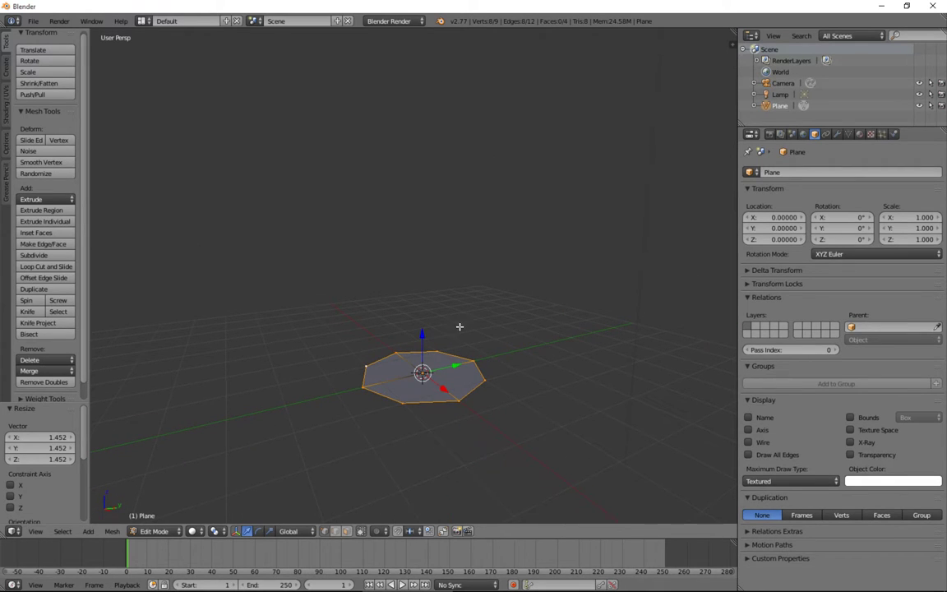
key("e")
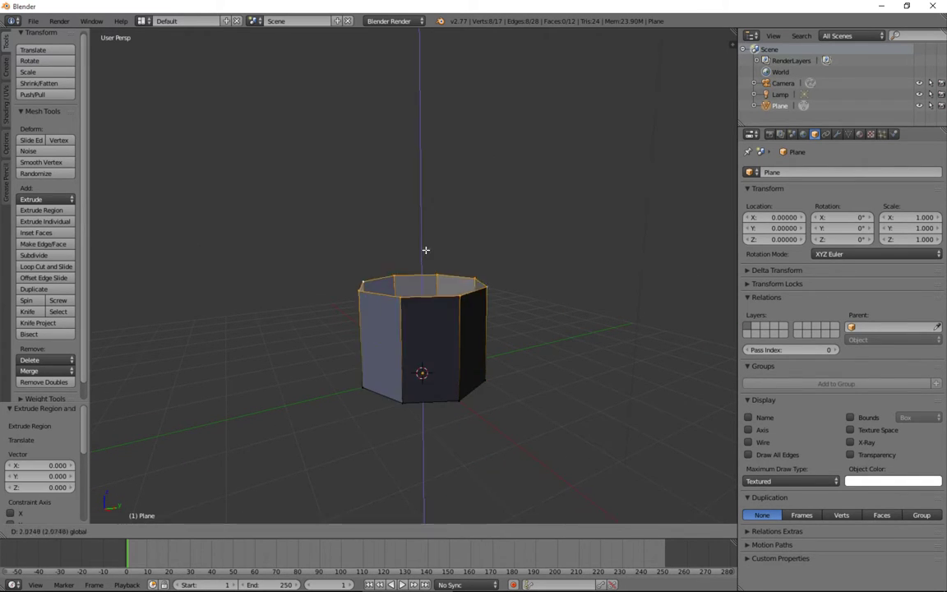
left_click(424, 243)
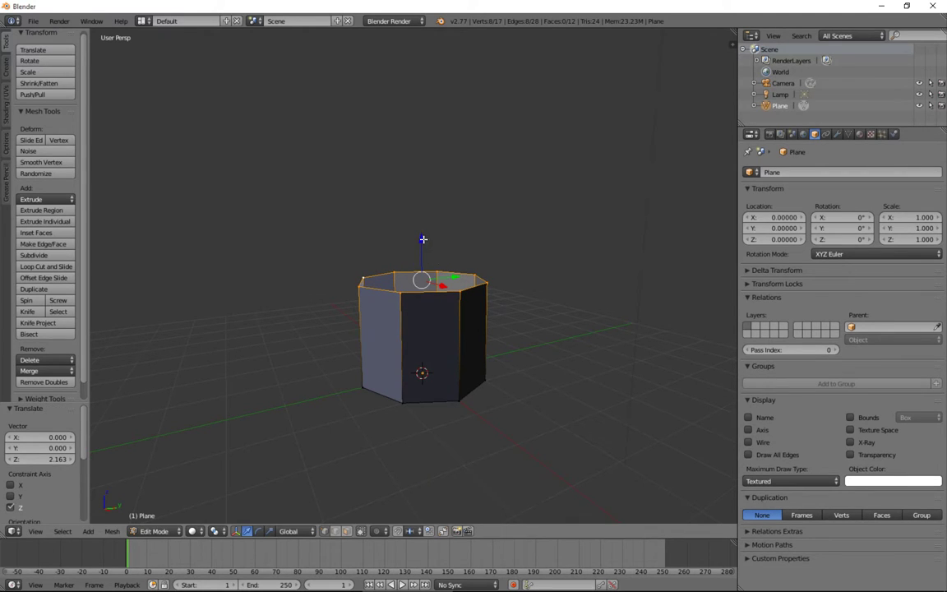
left_click_drag(423, 239, 420, 288)
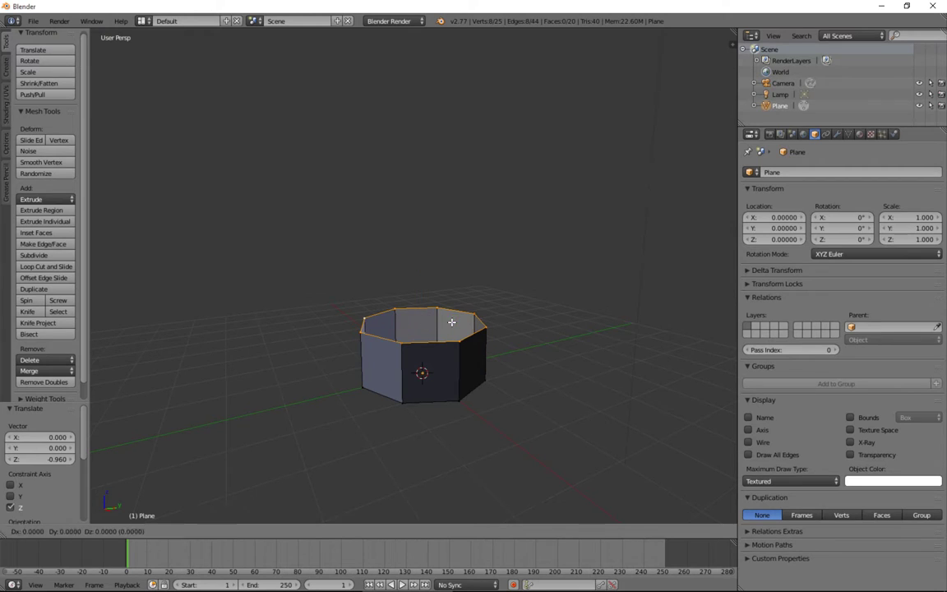
key("e")
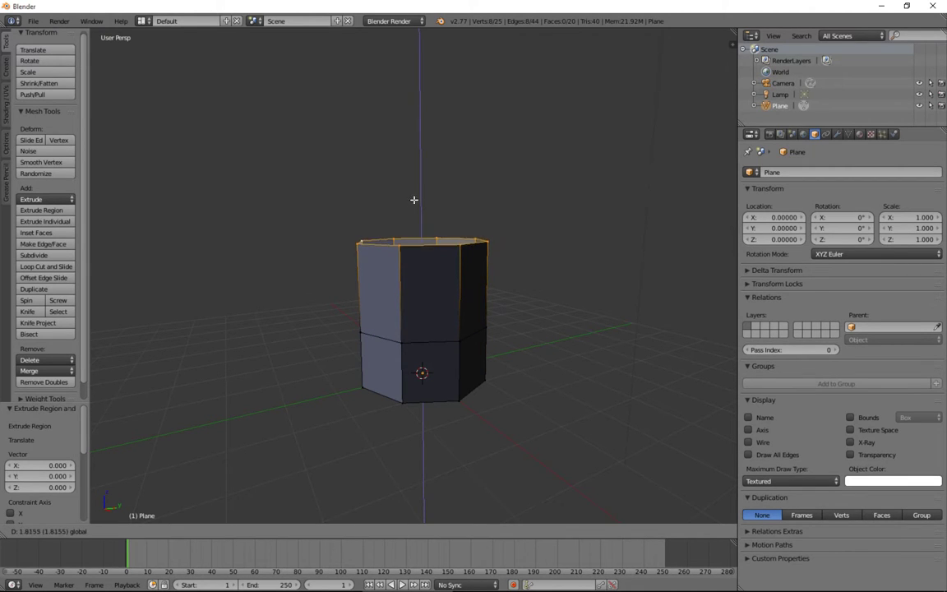
left_click(415, 219)
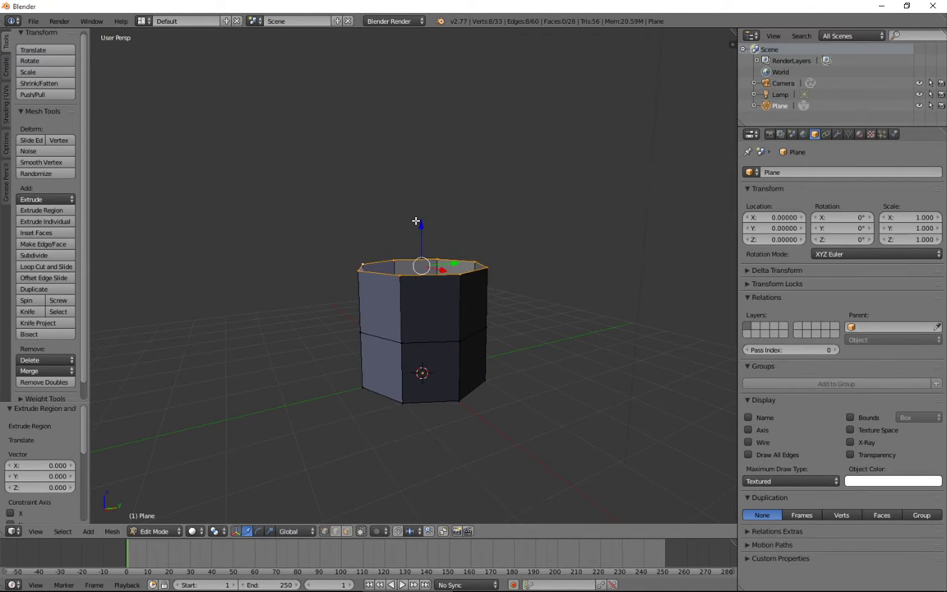
left_click_drag(417, 218, 422, 127)
Step: Select the column's middle edge loop and rescale it
scroll(422, 128, "down", 5)
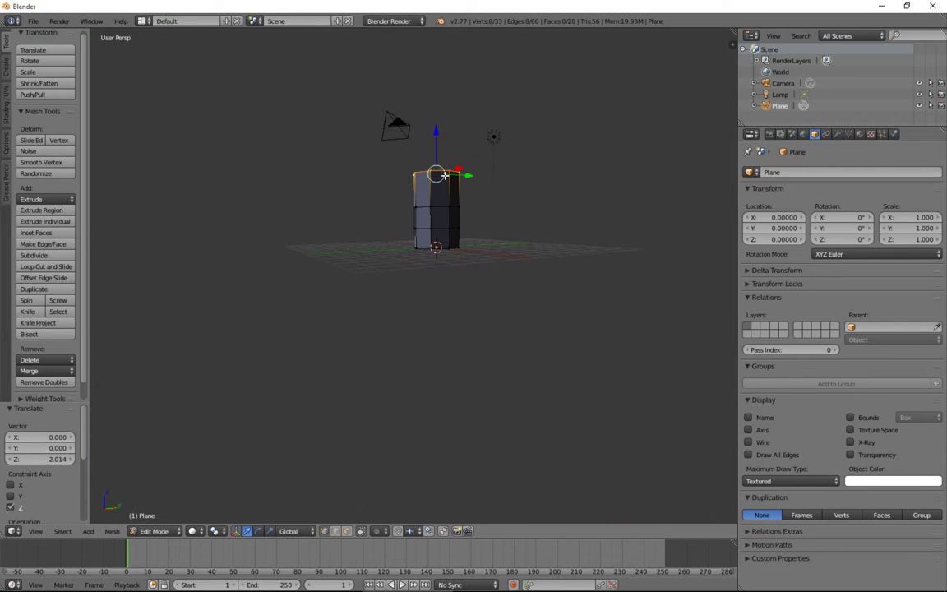
middle_click_drag(411, 169, 481, 325)
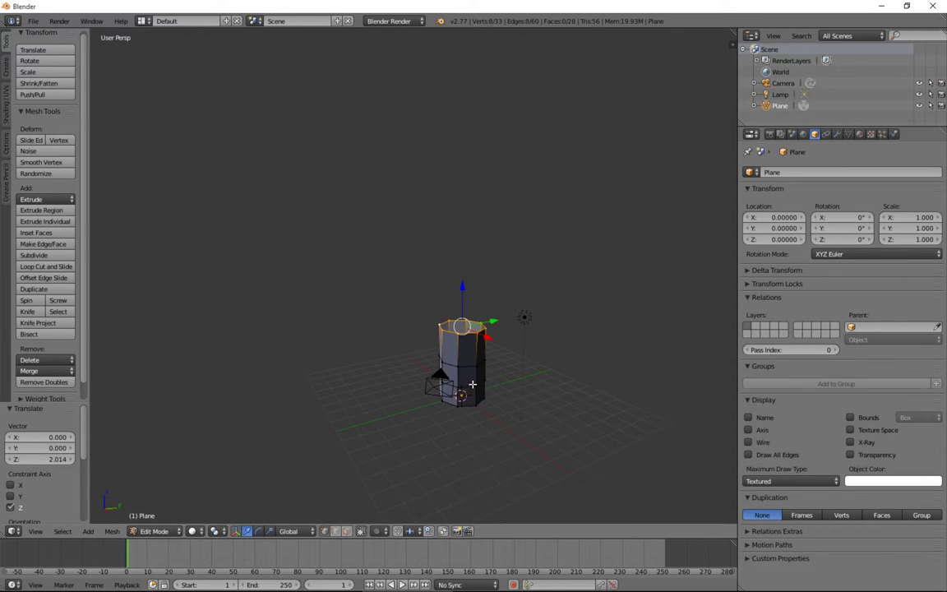
right_click(465, 367, "alt")
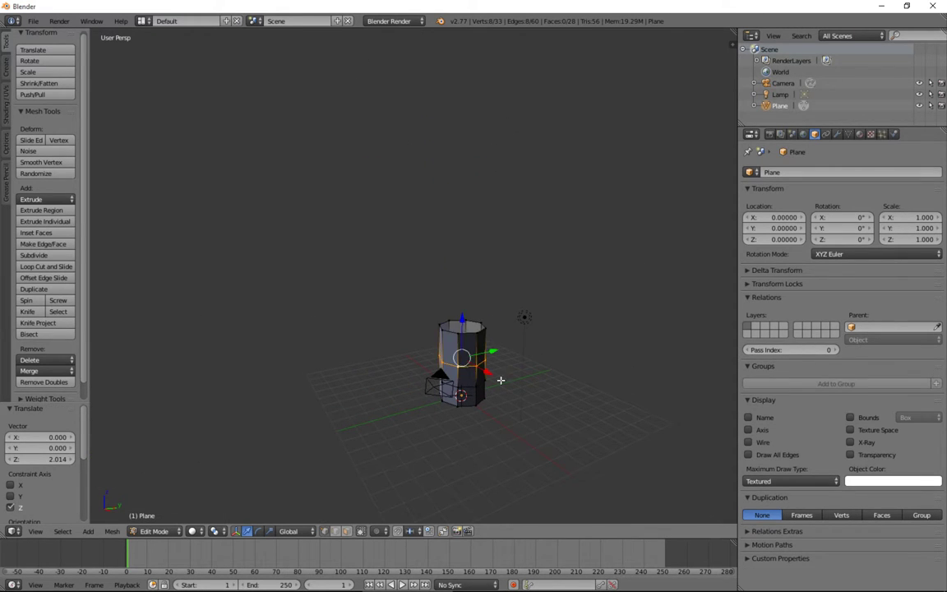
middle_click_drag(500, 380, 566, 395)
key("s")
left_click(550, 385)
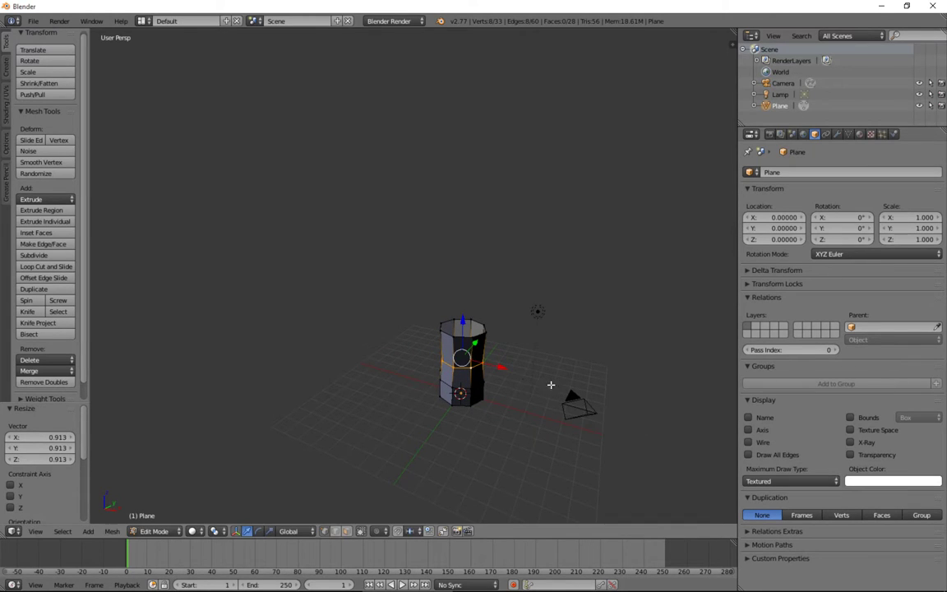
Step: Extrude the top ring upward once more and narrow it to 0.934
right_click(476, 336, "alt")
key("e")
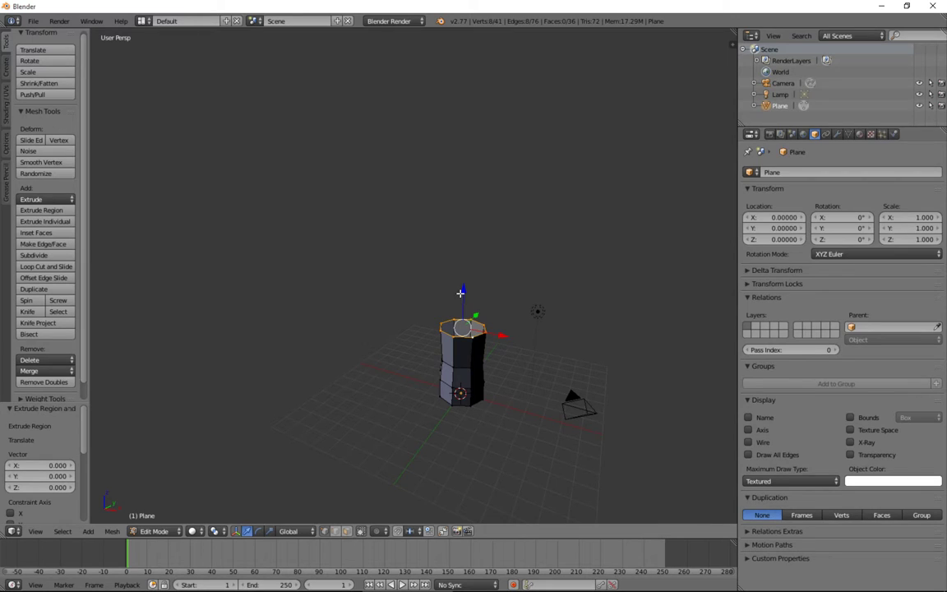
left_click(465, 245)
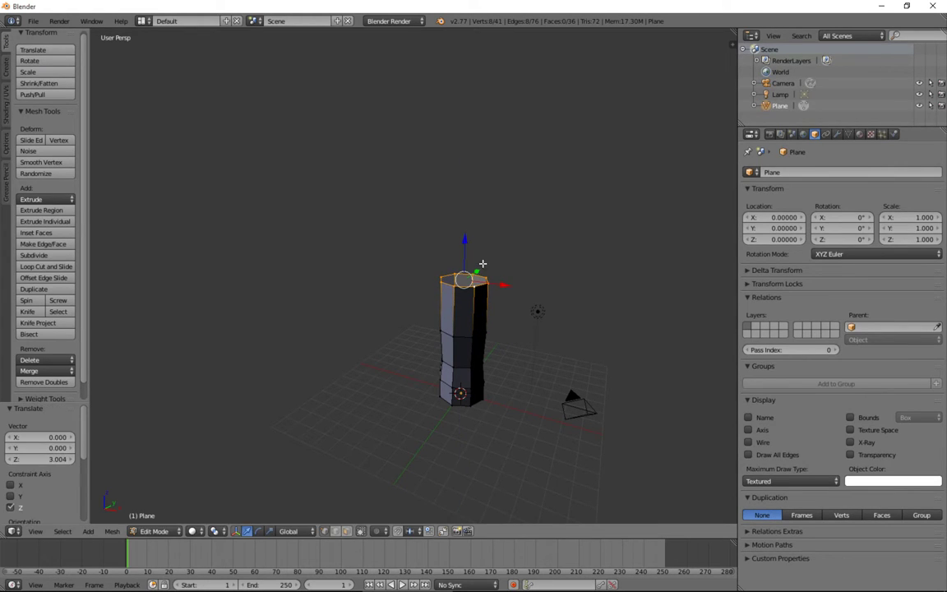
key("s")
left_click(528, 280)
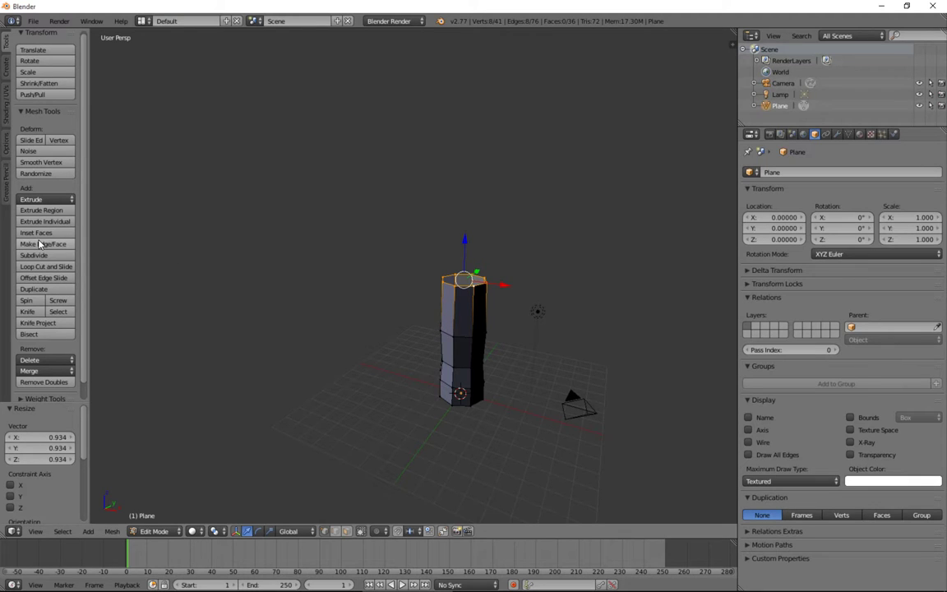
Step: Add a loop cut at the column's middle and shift two top vertices along X
left_click(46, 266)
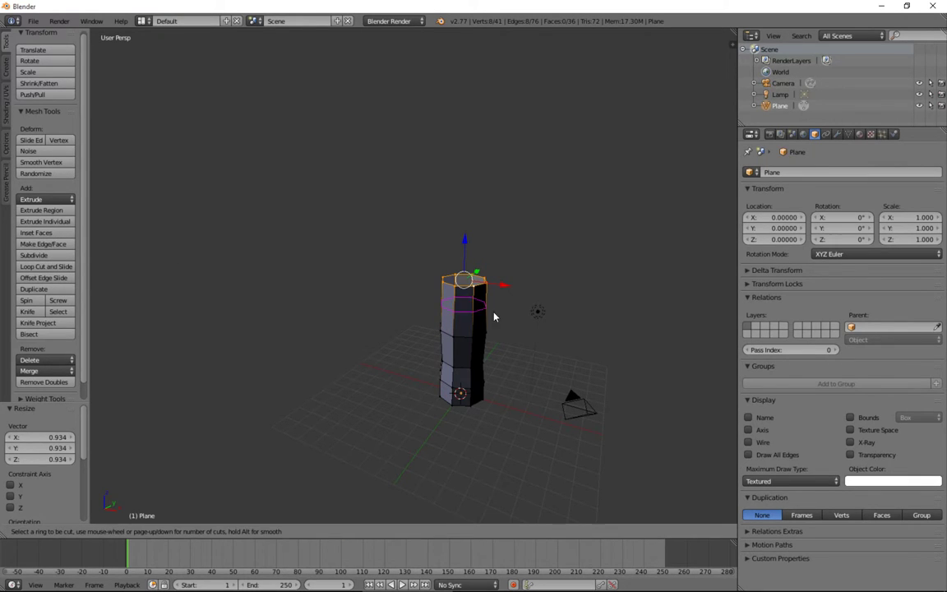
left_click(473, 313)
left_click(469, 310)
mouse_move(469, 311)
middle_mouse_down()
mouse_move(478, 323)
mouse_move(475, 308)
mouse_move(460, 317)
mouse_move(492, 321)
mouse_move(470, 315)
middle_mouse_up()
right_click(438, 308, "shift")
right_click(423, 300, "shift")
key("g")
key("x")
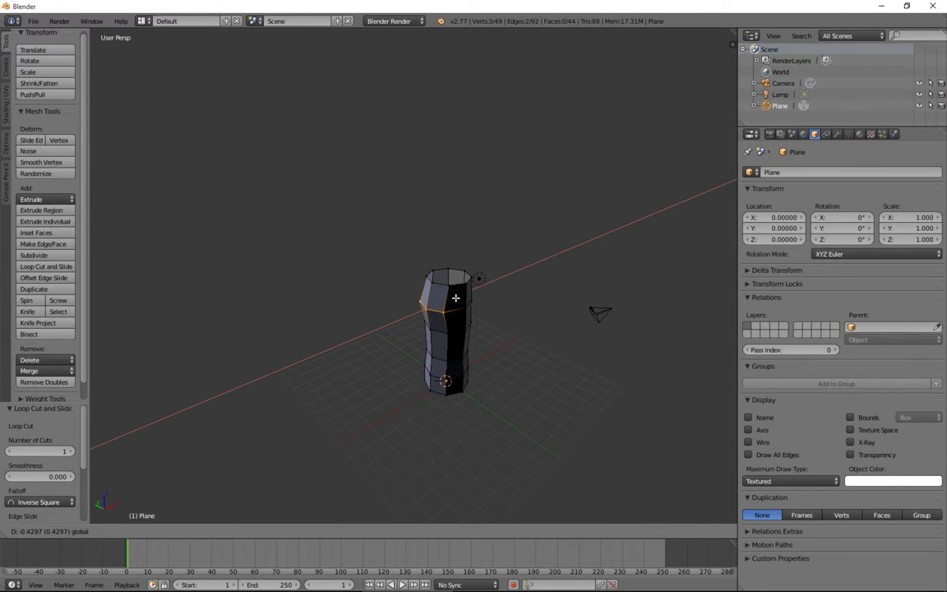
left_click(455, 298)
Step: Delete a vertex at the column's base to open a hole for the foot
middle_click_drag(469, 343, 433, 490)
right_click(448, 409)
key("x")
left_click(436, 410)
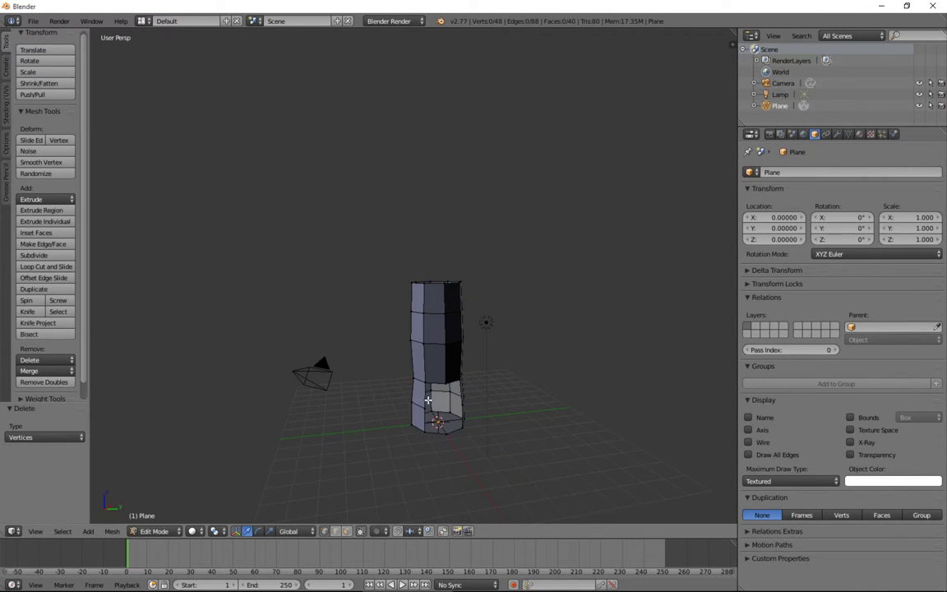
Step: Extrude the opening's loop along X into a foot and shrink its end
right_click(426, 400, "alt")
middle_click_drag(508, 415, 564, 422)
key("e")
key("x")
left_click(517, 435)
key("s")
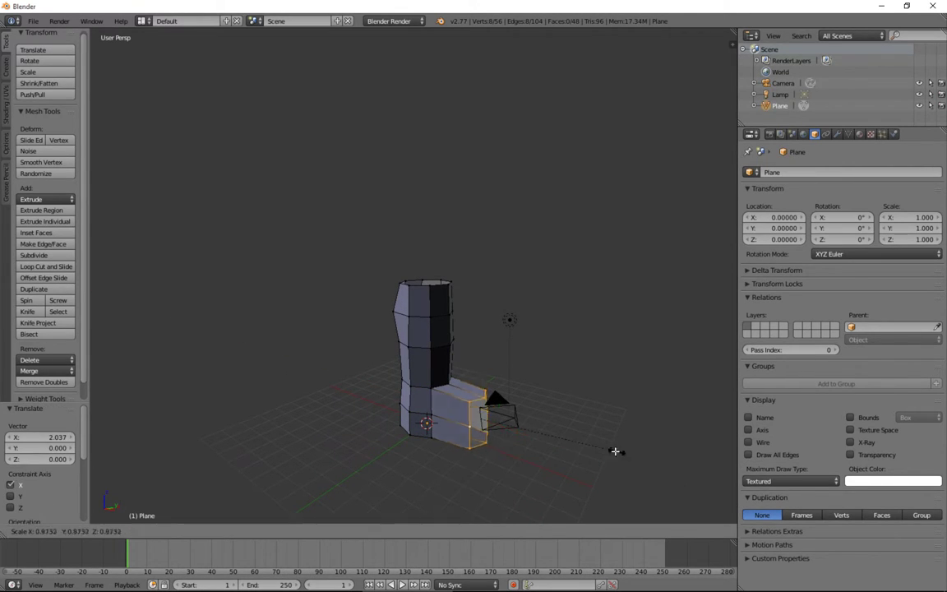
left_click(592, 448)
Step: Extrude the foot end further along X, undoing the last attempt
key("e")
left_click(548, 434)
key("e")
key("x")
left_click(551, 444)
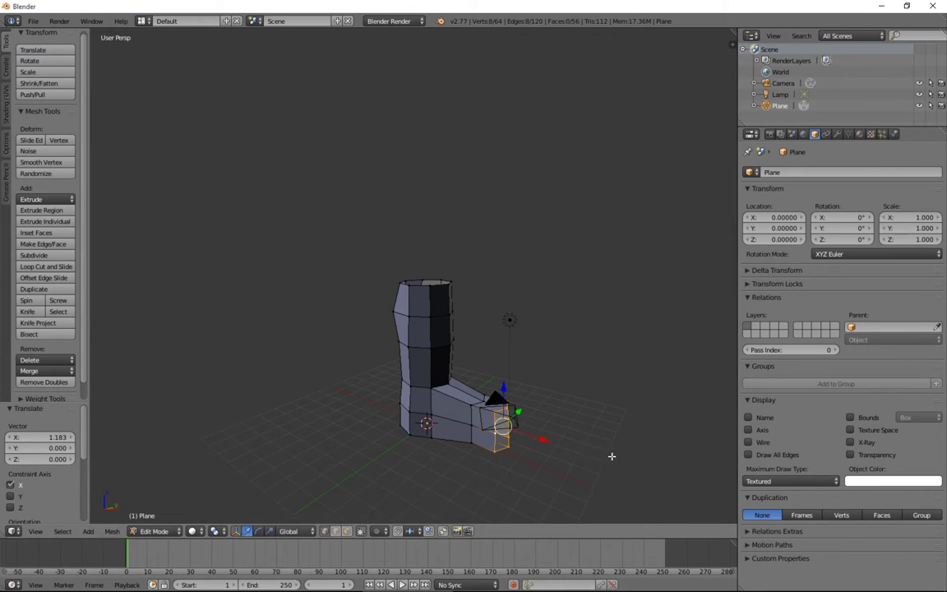
key("g")
left_click(663, 465)
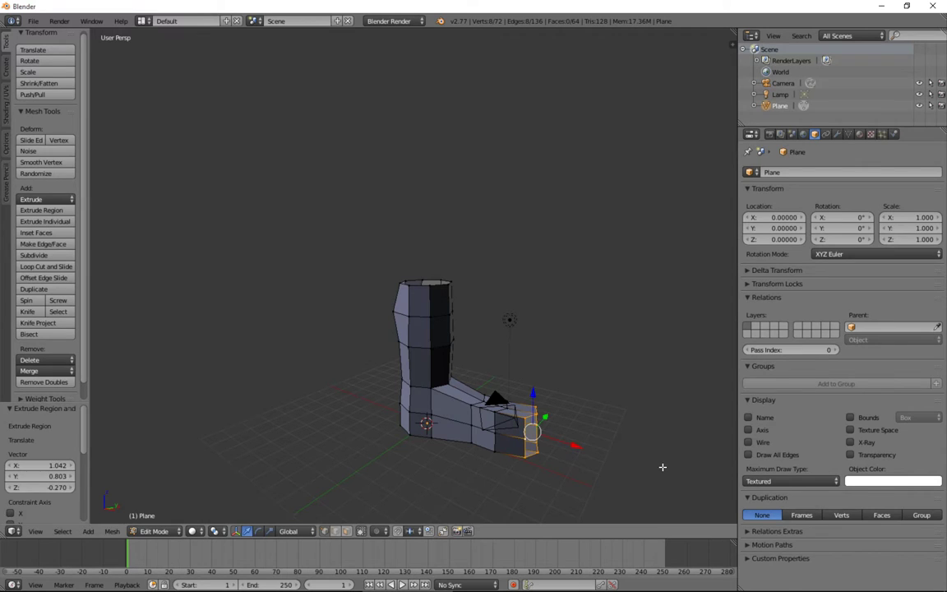
key("ctrl+z")
key("ctrl+z")
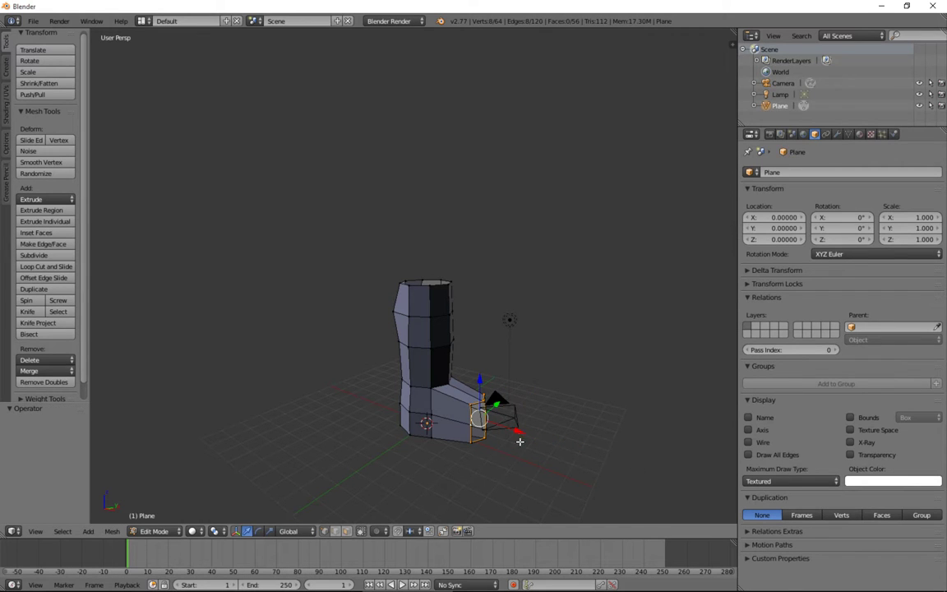
Step: Reposition the foot end along X and shrink the tip to 0.635
key("g")
key("x")
left_click(592, 452)
key("s")
left_click(587, 450)
middle_click_drag(585, 446, 475, 416)
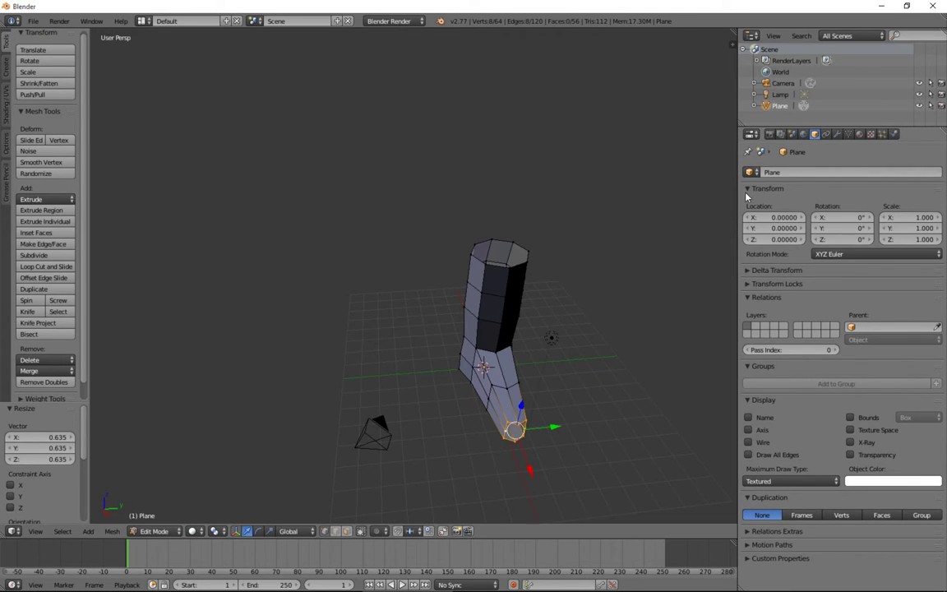
Step: Add a Subdivision Surface modifier with View and Render subdivisions both set to 3
left_click(837, 133)
left_click(834, 172)
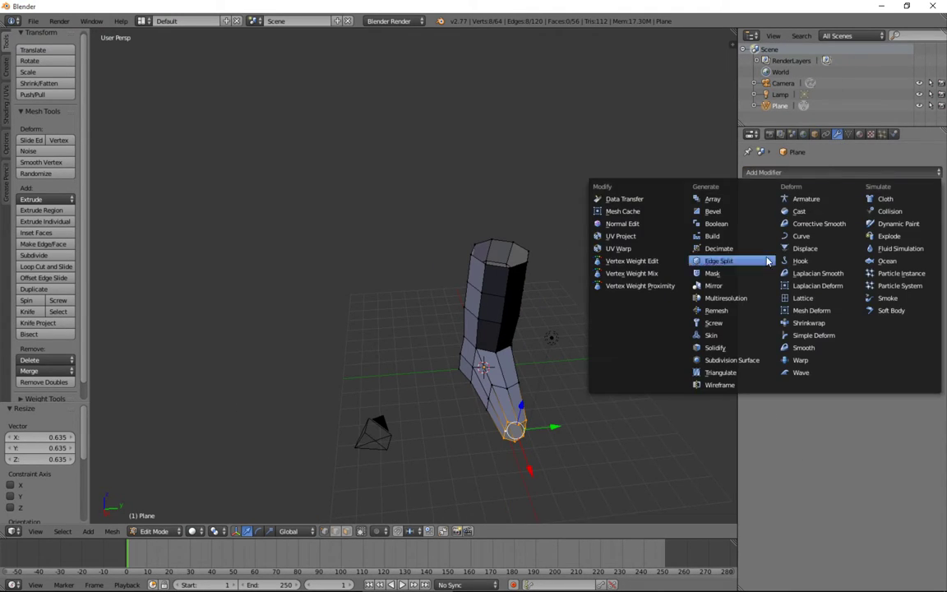
left_click(750, 361)
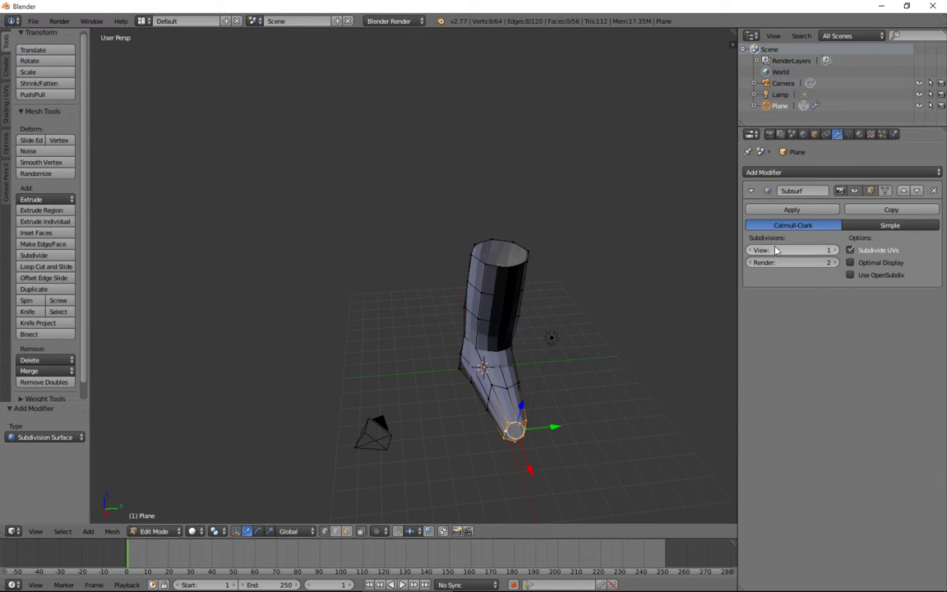
left_click(833, 250)
left_click(833, 250)
left_click(835, 263)
middle_click_drag(670, 288, 501, 323)
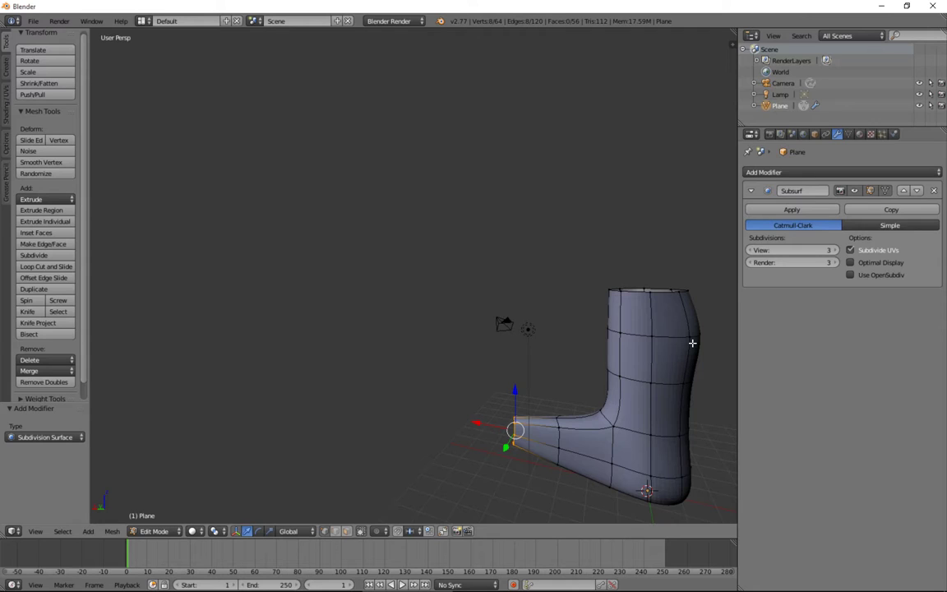
middle_click_drag(422, 386, 615, 444)
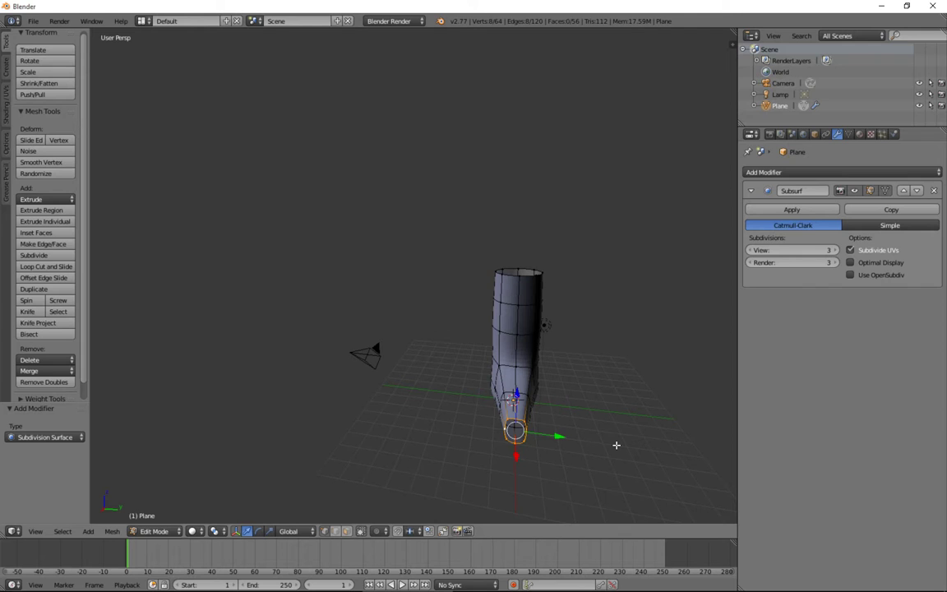
Step: Turn off the modifier's edit-mode display and lower the toe face along Z
middle_click_drag(634, 415, 698, 328)
left_click(870, 191)
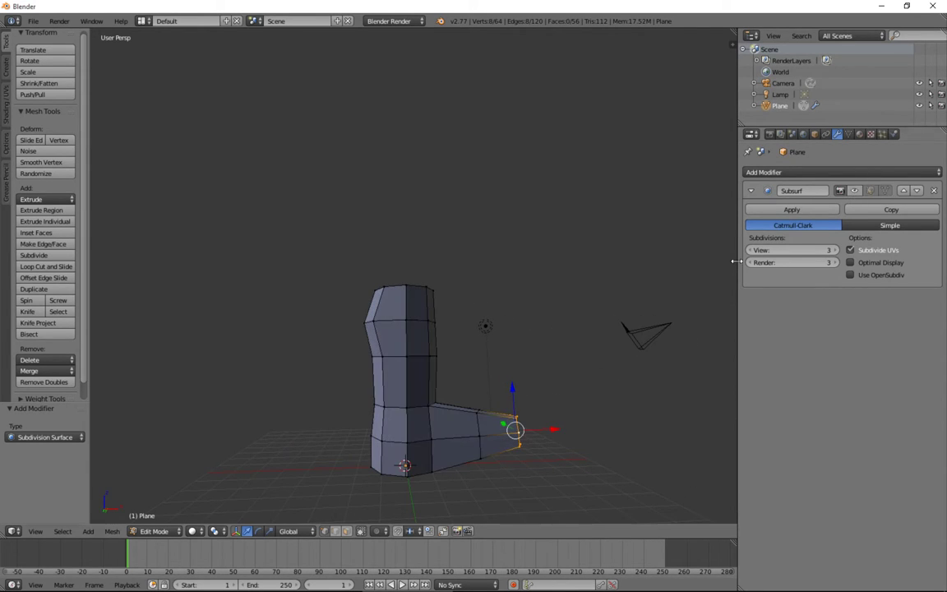
middle_click_drag(575, 348, 560, 396)
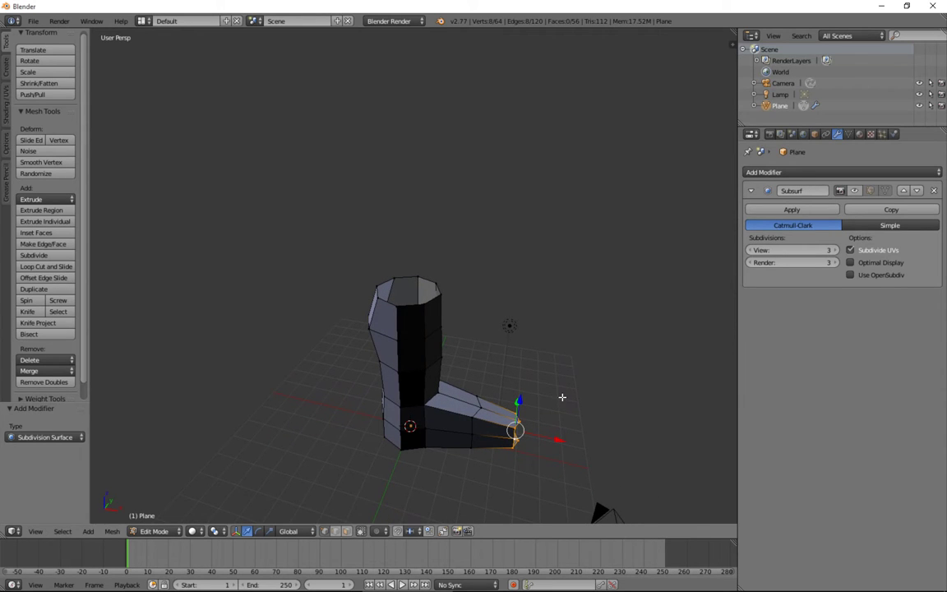
middle_click_drag(474, 365, 377, 347)
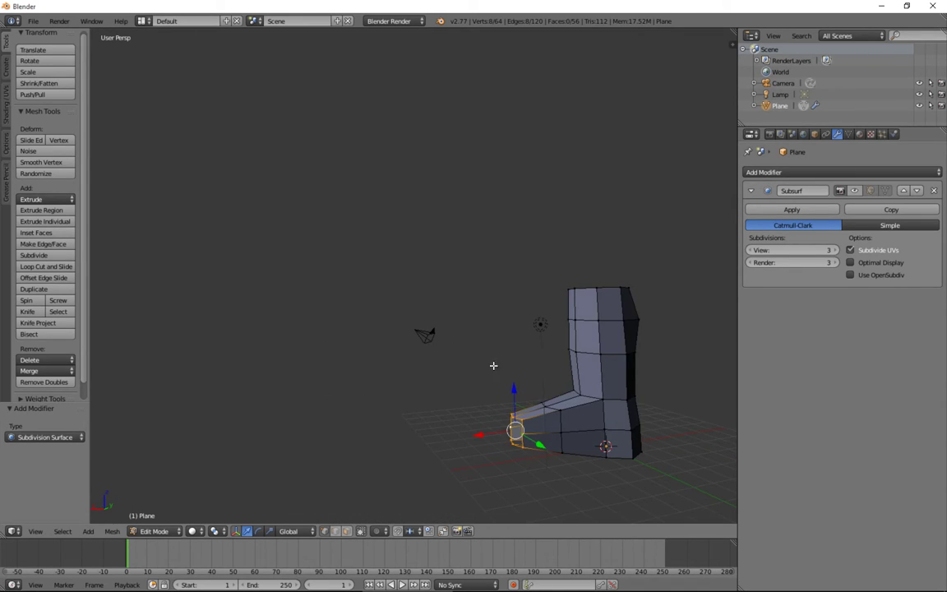
key("g")
key("z")
left_click(515, 412)
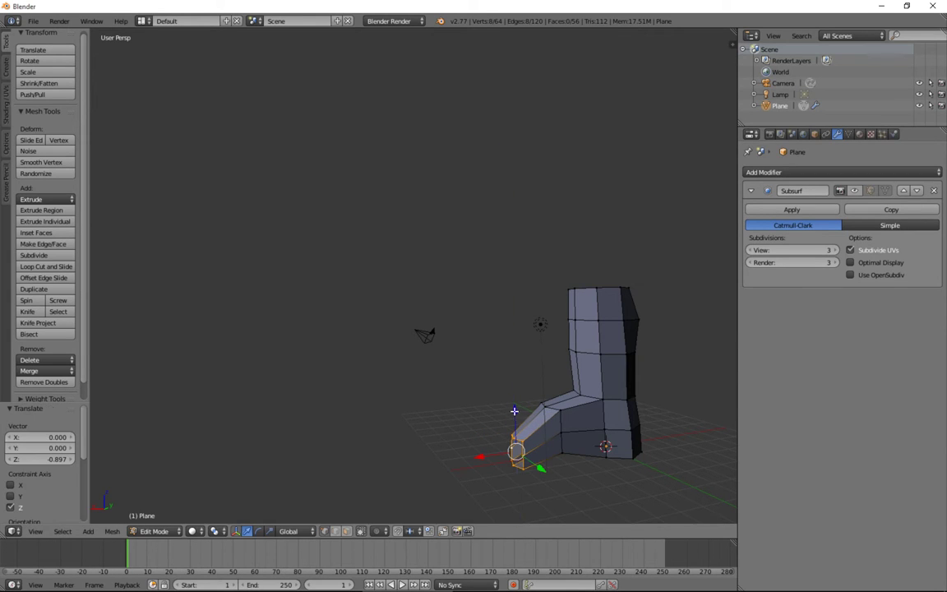
Step: Lower a vertical foot loop along Z and re-enable the modifier's edit-mode display
right_click(560, 432, "alt")
key("g")
key("z")
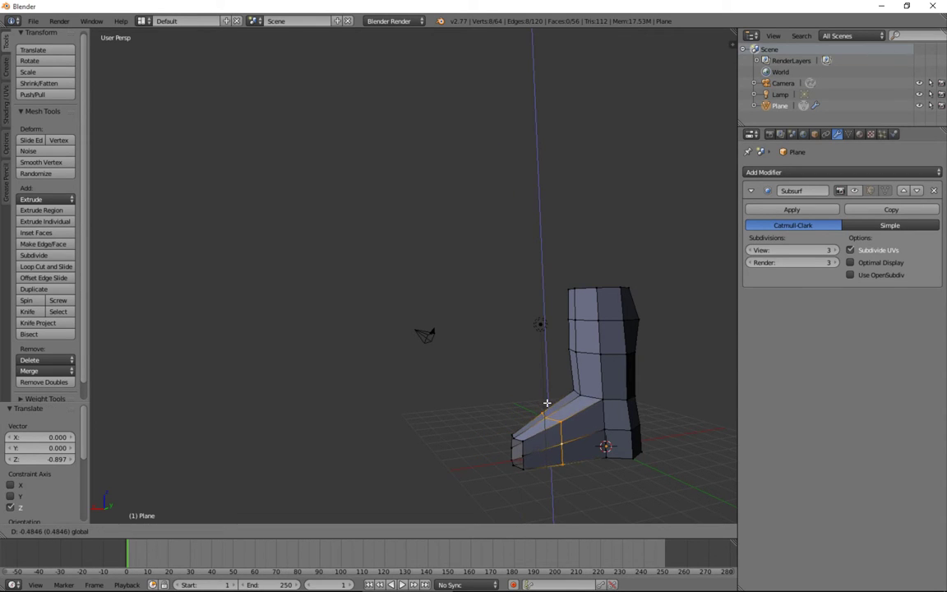
left_click(546, 403)
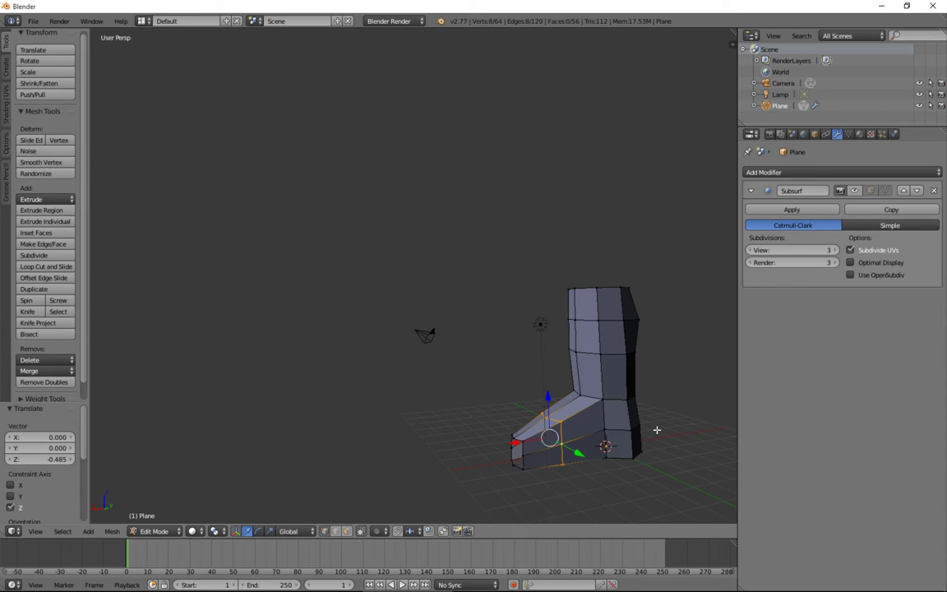
left_click(855, 191)
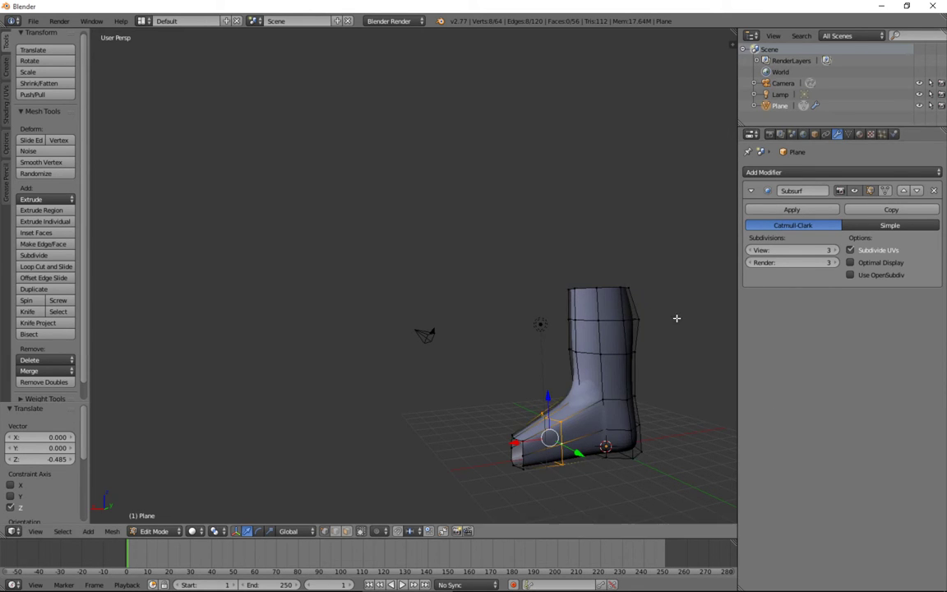
middle_click_drag(668, 319, 184, 342)
Step: Slide the toe loops outward along X, moving the tip vertices -1.317
key("g")
key("x")
left_click(567, 453)
right_click(583, 467)
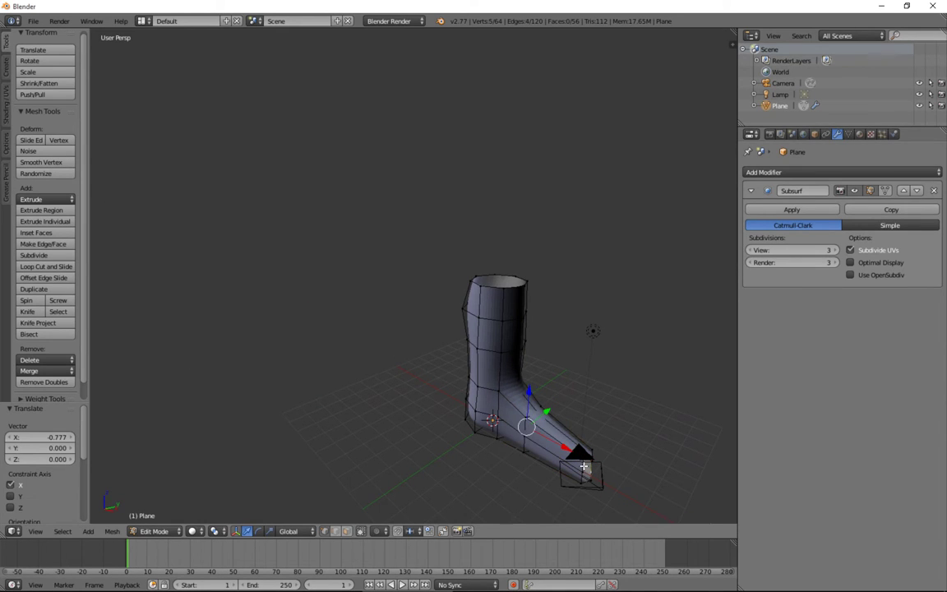
right_click(583, 468)
key("g")
key("x")
left_click(600, 478)
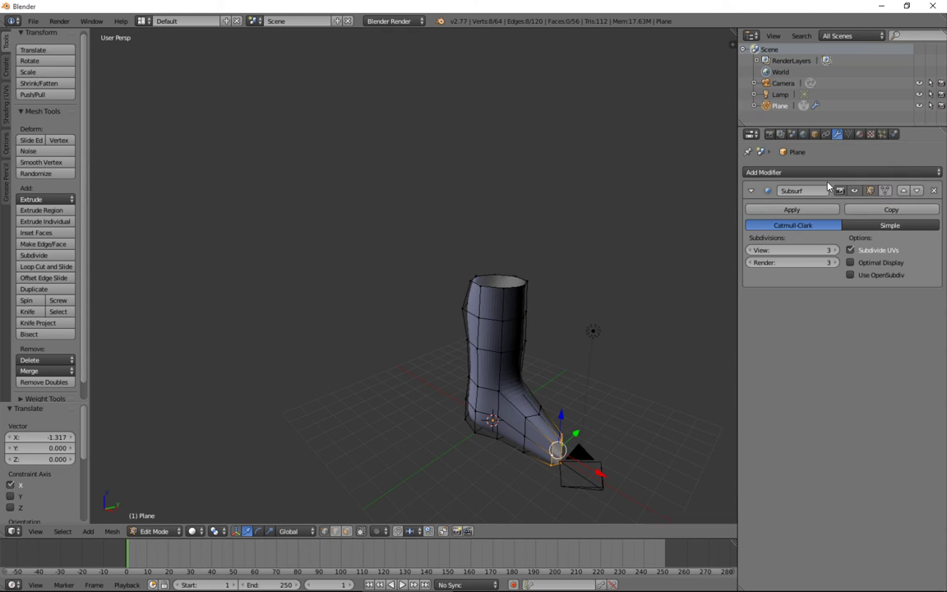
middle_click_drag(562, 360, 430, 364)
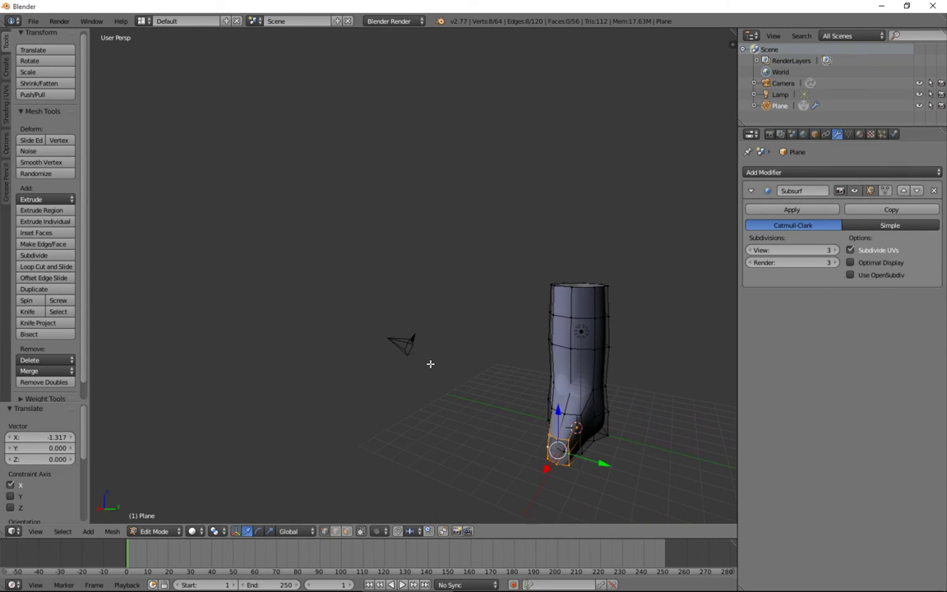